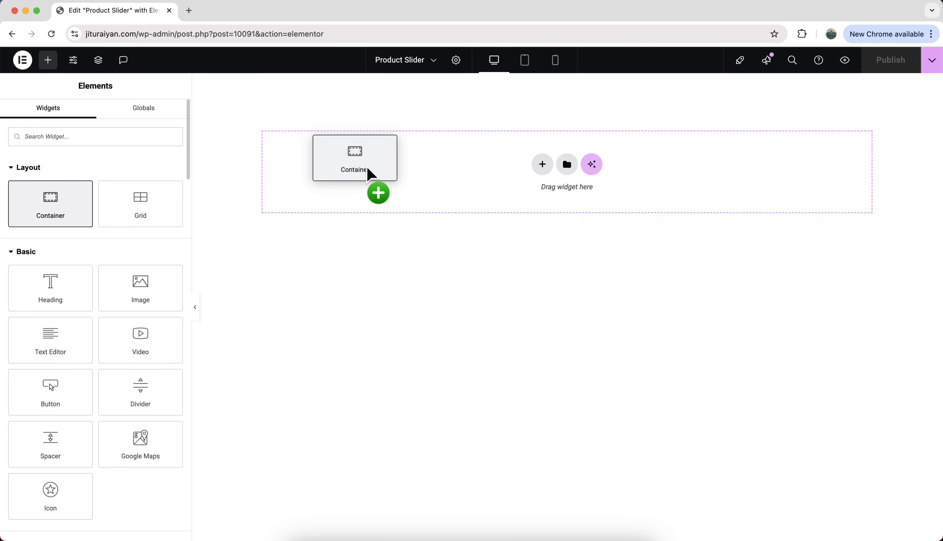
Step: Set the container's content width to Full Width and its minimum height to 100 vh
click(161, 209)
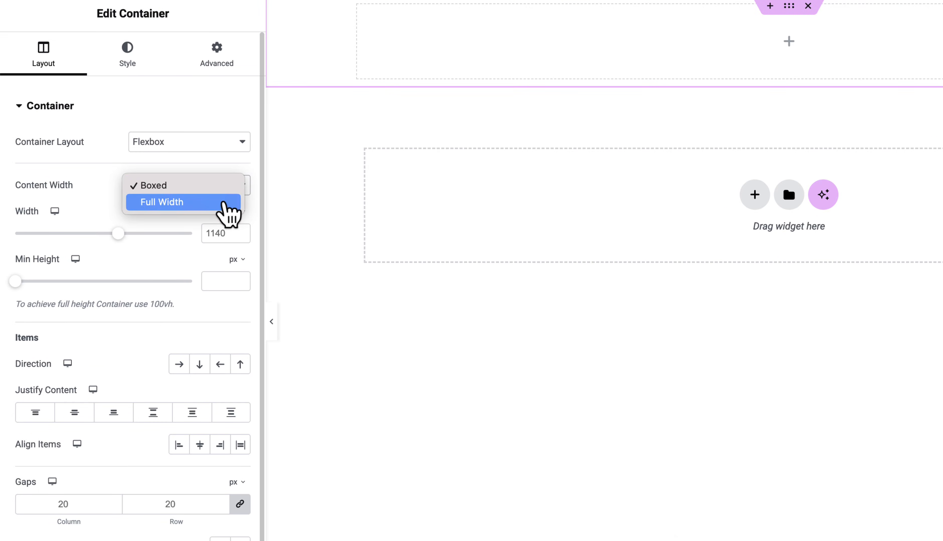
click(169, 221)
click(176, 262)
click(233, 328)
click(212, 281)
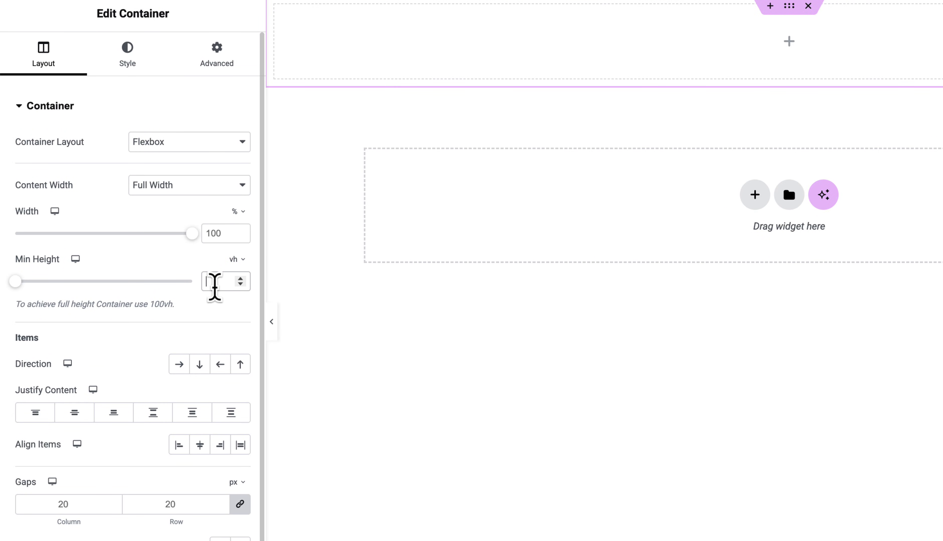
text(100)
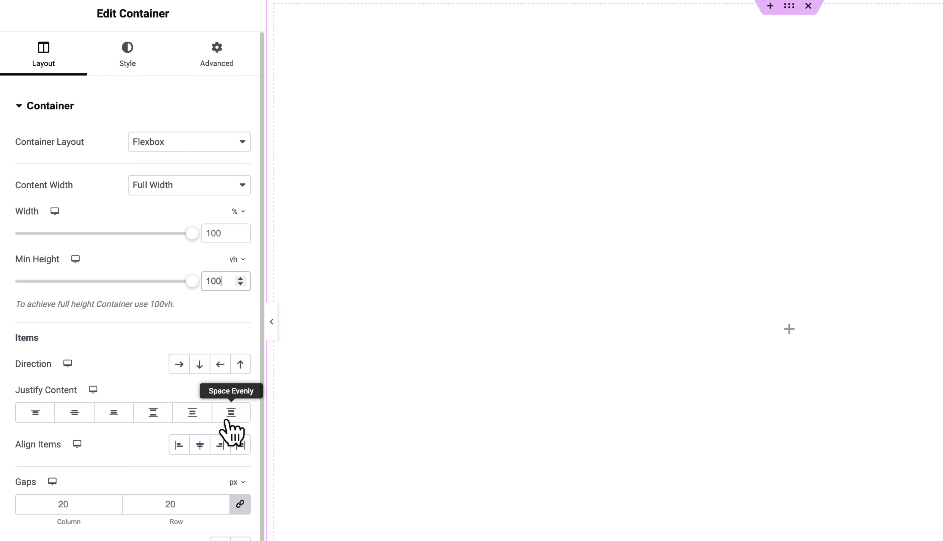
Step: Align the container's items to the center and set its overflow to Hidden
click(192, 413)
click(199, 445)
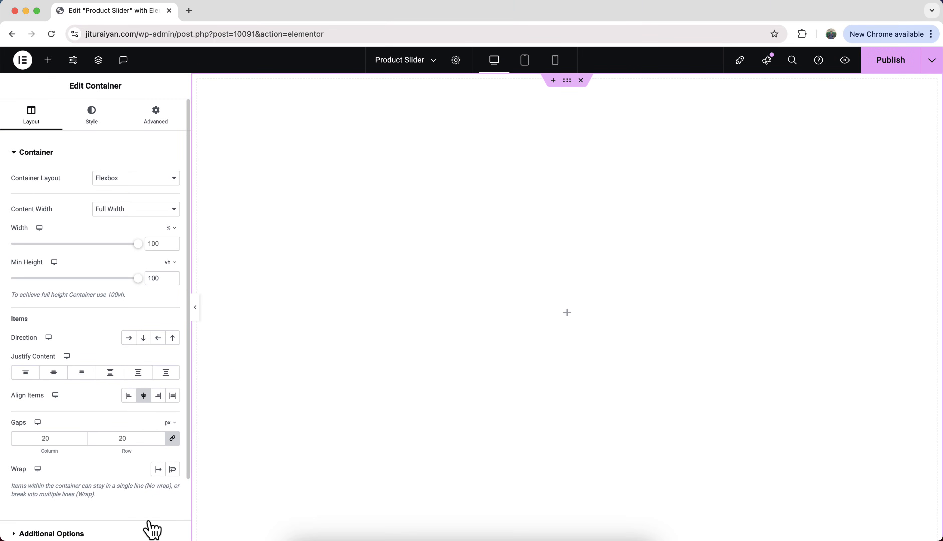
click(151, 531)
click(161, 205)
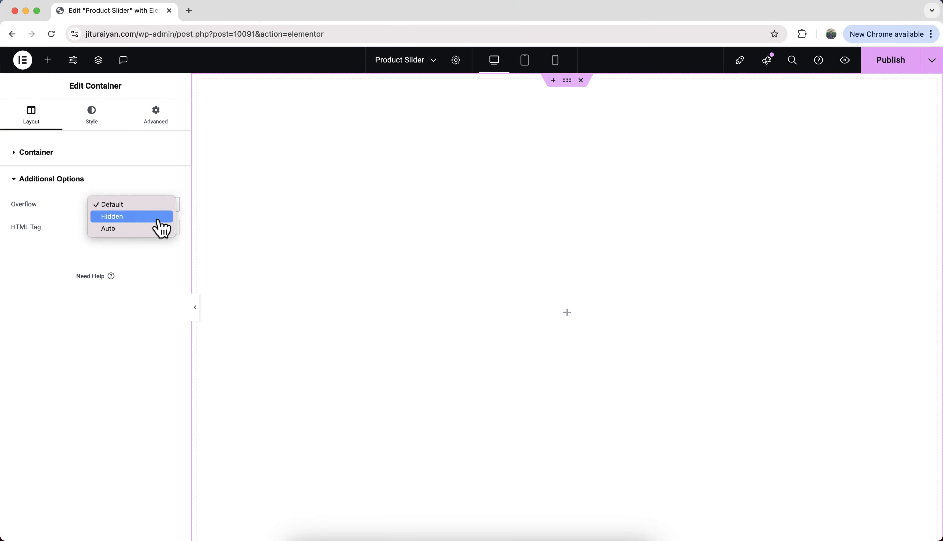
click(161, 216)
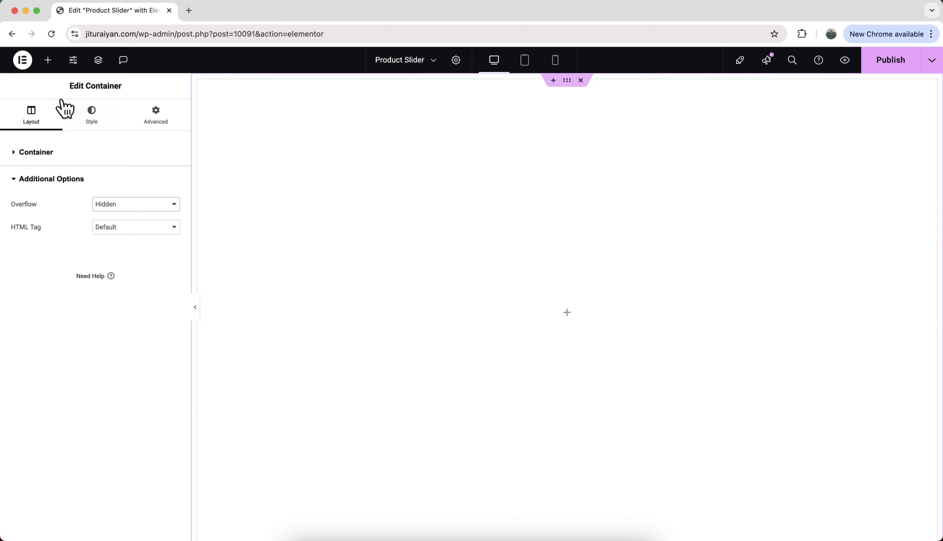
Step: Add a new container inside the full-width container
click(48, 60)
drag(63, 212, 386, 181)
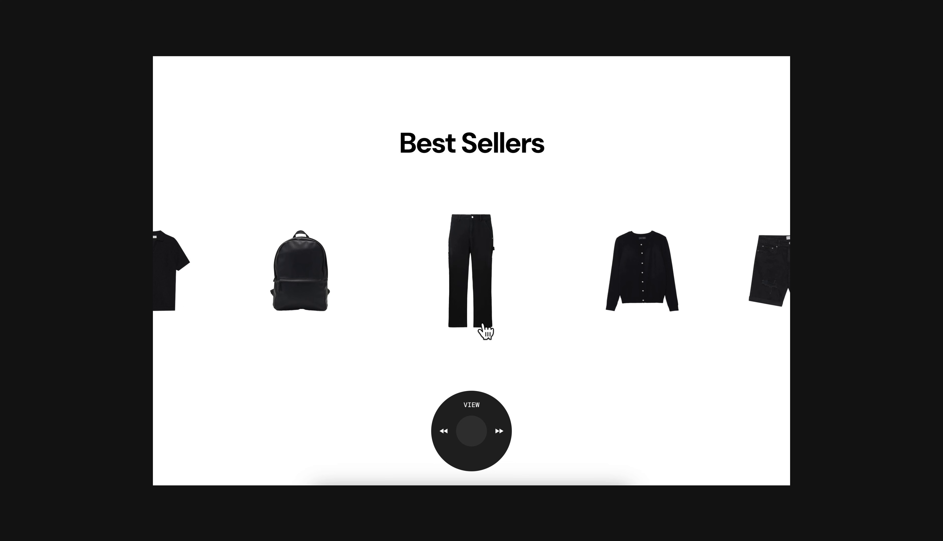
click(478, 442)
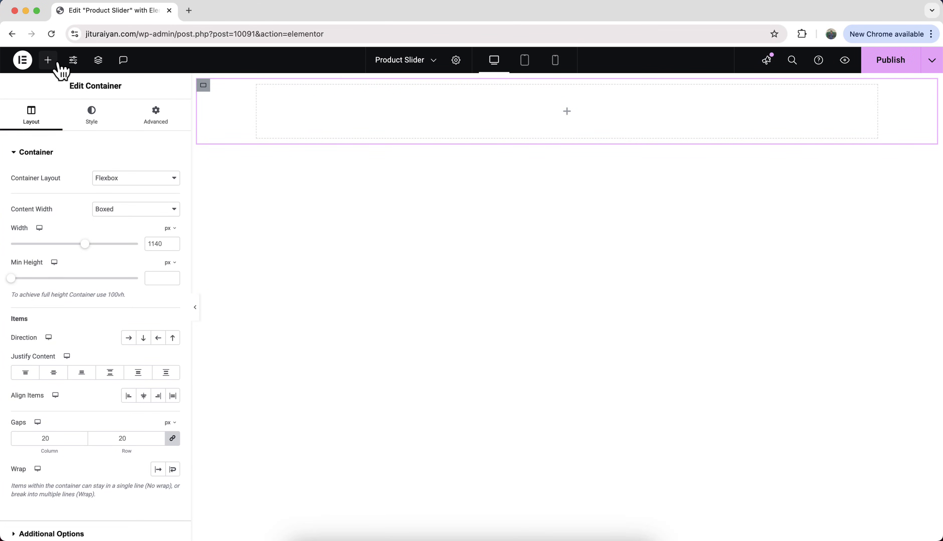
Step: Nest another container inside the boxed inner container and show the page structure
click(50, 62)
drag(59, 216, 307, 123)
right_click(309, 127)
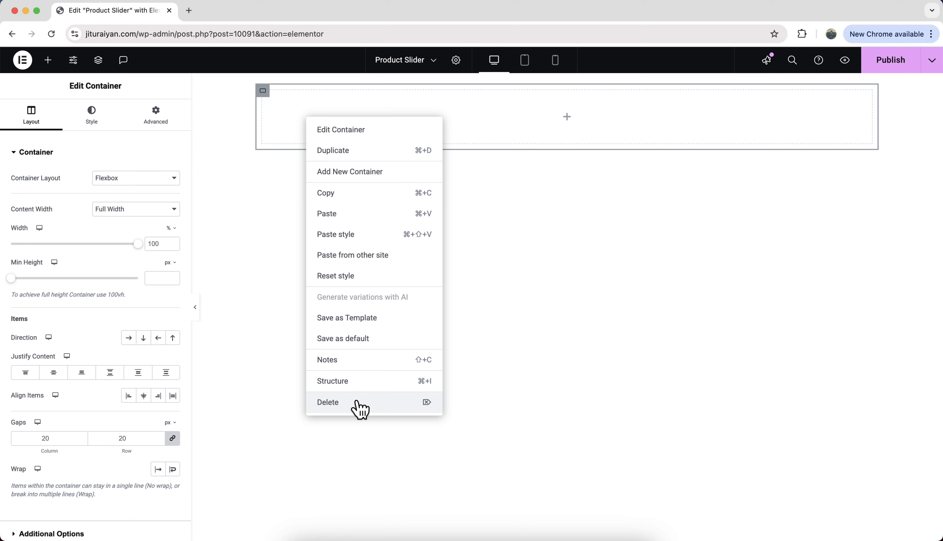
click(360, 388)
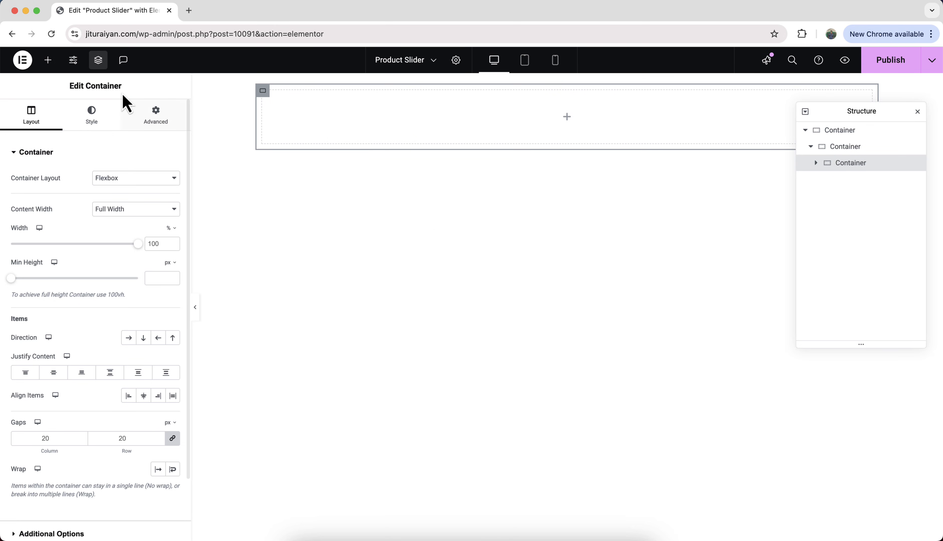
Step: Add a heading widget to the innermost container with the title "Polo T Shirt"
click(48, 60)
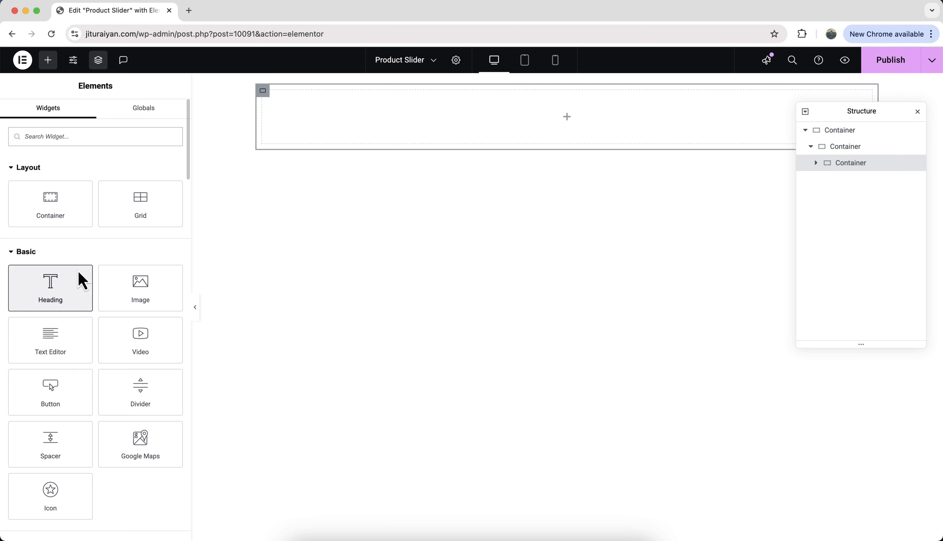
drag(80, 280, 395, 125)
triple_click(121, 197)
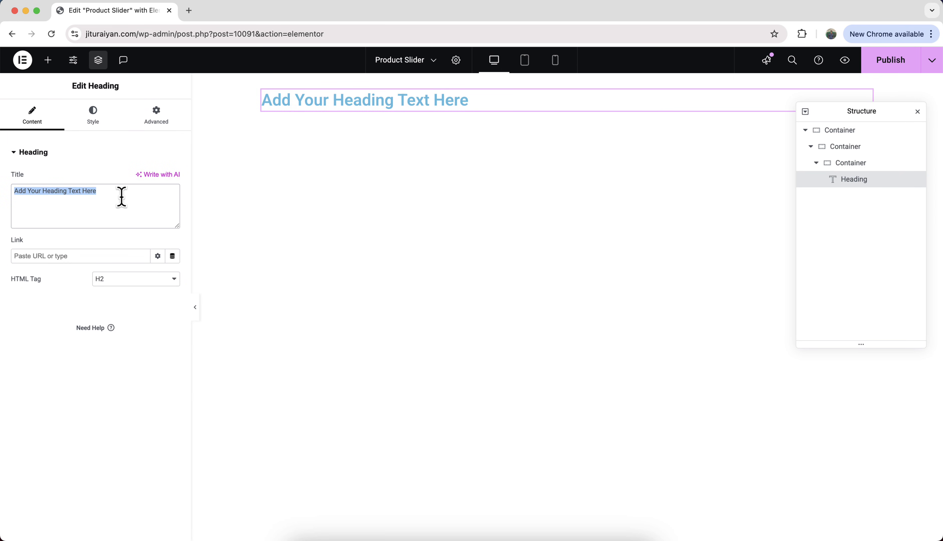
text(Polo T Shirt)
Step: Duplicate the Polo T Shirt heading and change the copy's title to "Outerwear"
right_click(336, 105)
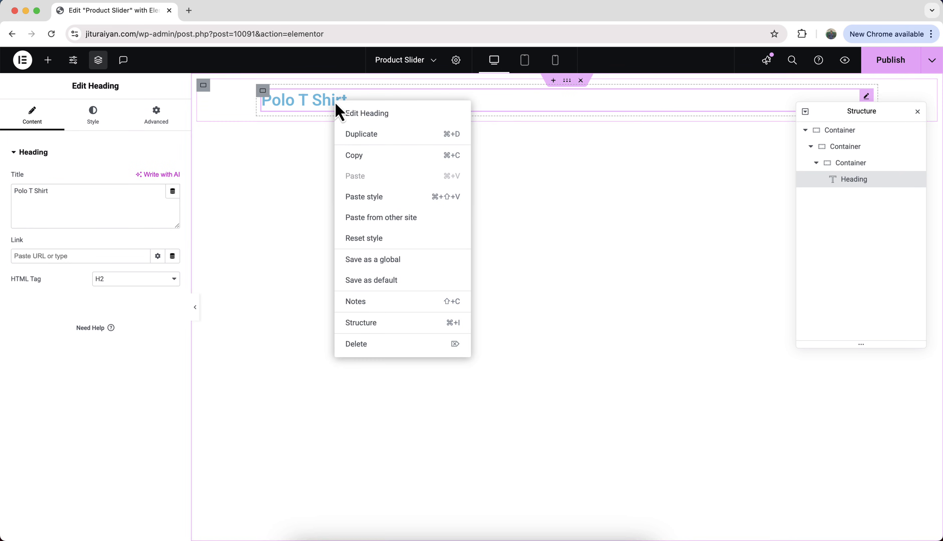
click(349, 138)
click(117, 202)
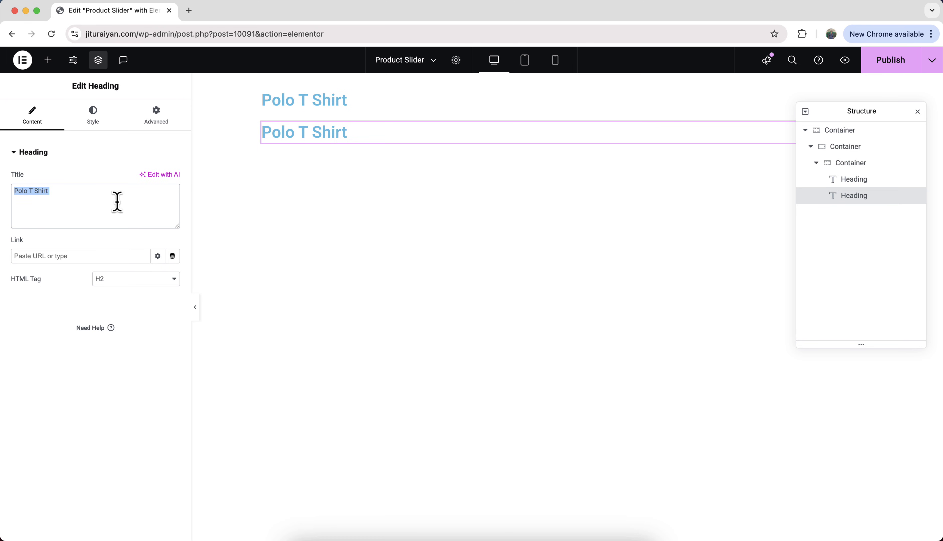
text(Outerwear)
Step: Duplicate the Outerwear heading and change the copy's title to "$10.50"
right_click(331, 135)
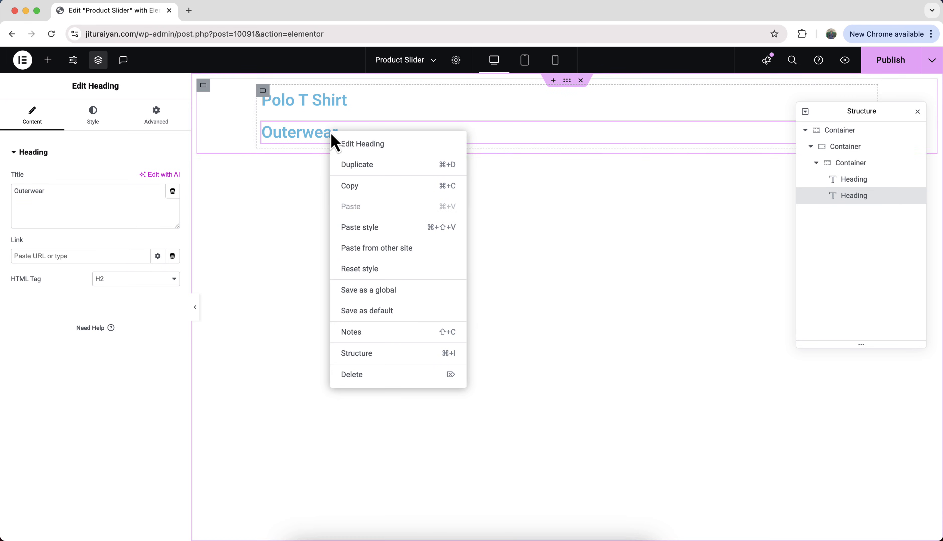
click(360, 173)
triple_click(100, 201)
text($10.50)
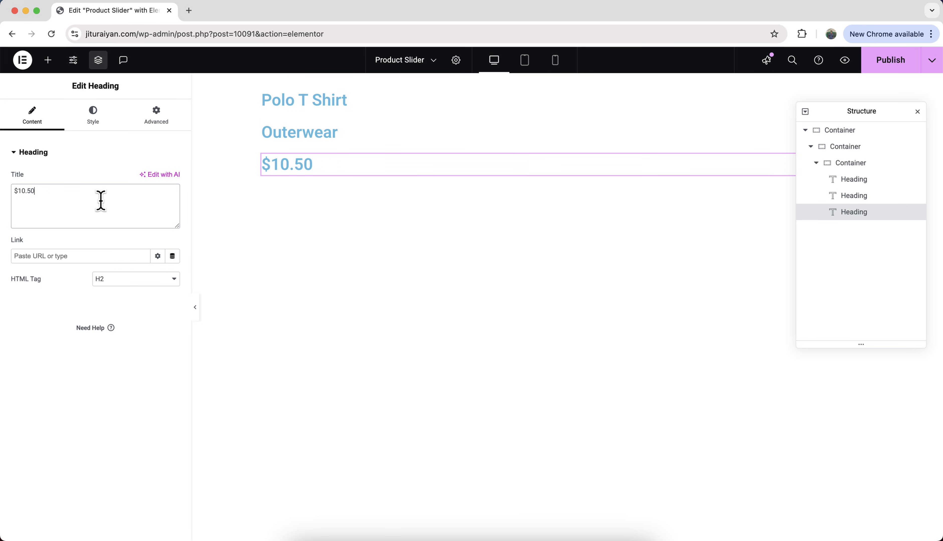
Step: Add an image widget below the three headings in the innermost container, using the black polo shirt picture from the media library
click(48, 60)
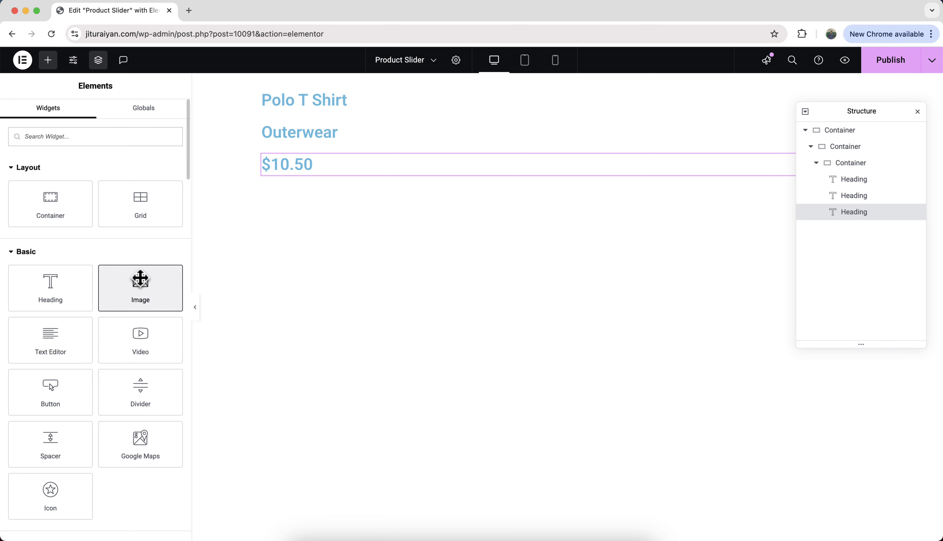
drag(138, 280, 649, 176)
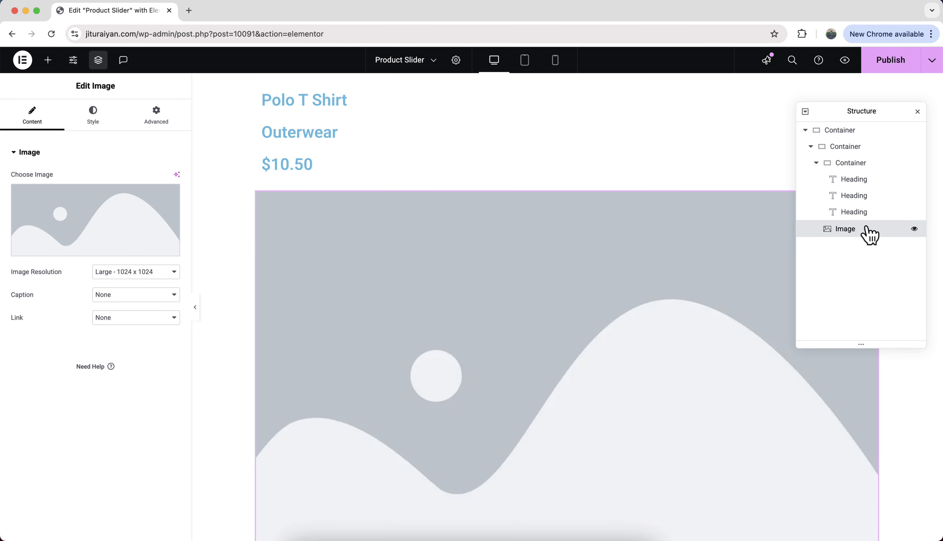
drag(869, 235, 872, 215)
click(865, 235)
click(122, 238)
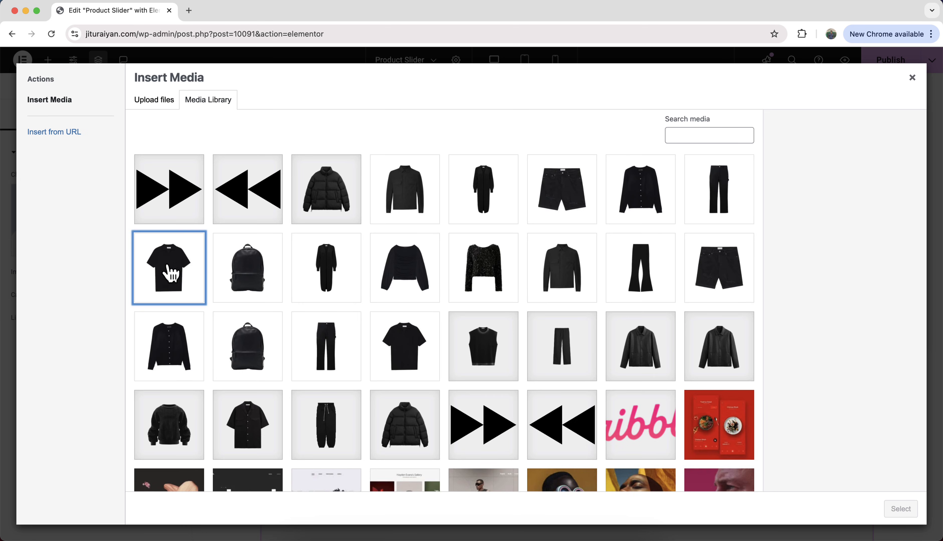
click(170, 273)
click(900, 509)
Step: Add a button widget and place it below the image inside the innermost container
click(48, 60)
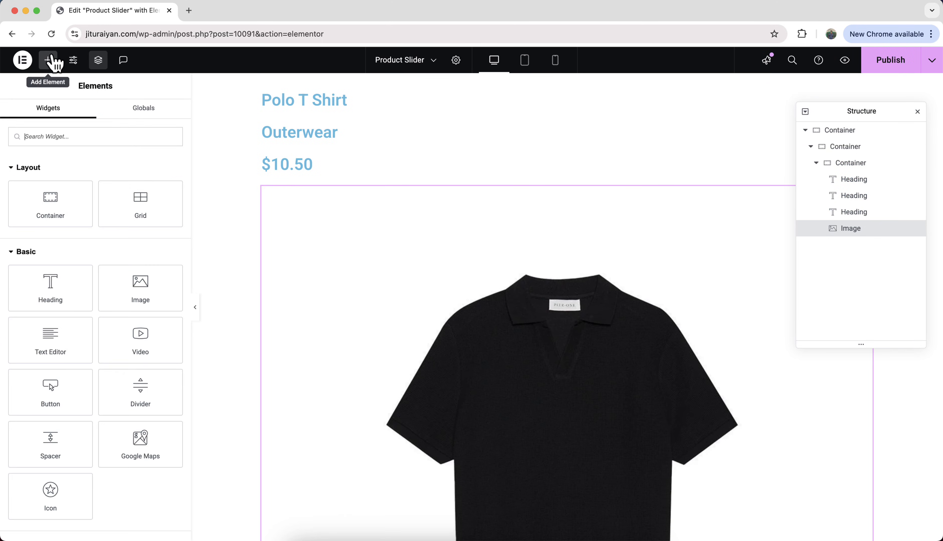
mouse_move(56, 406)
mouse_down()
mouse_move(472, 430)
mouse_move(467, 415)
mouse_up()
drag(894, 235, 873, 253)
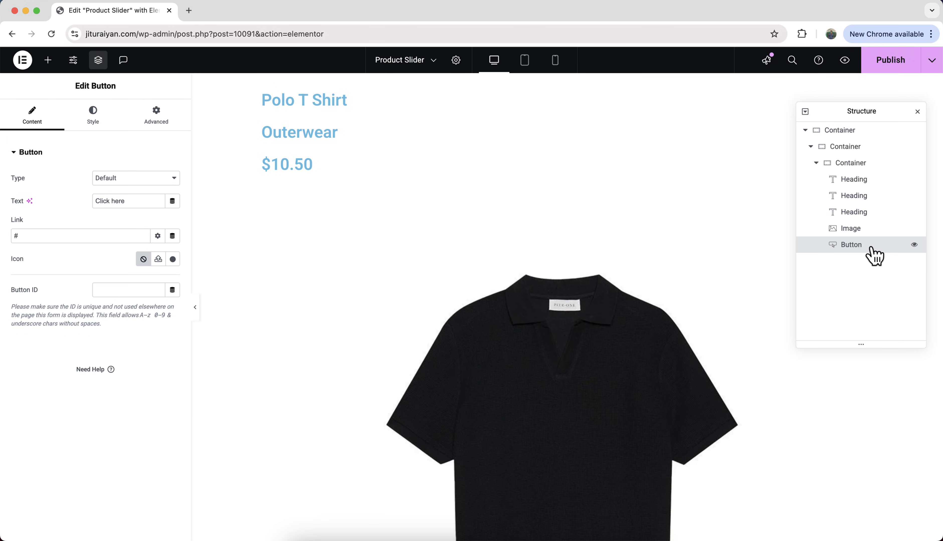
click(130, 197)
text(View Details)
click(103, 233)
key(BackSpace)
text(http)
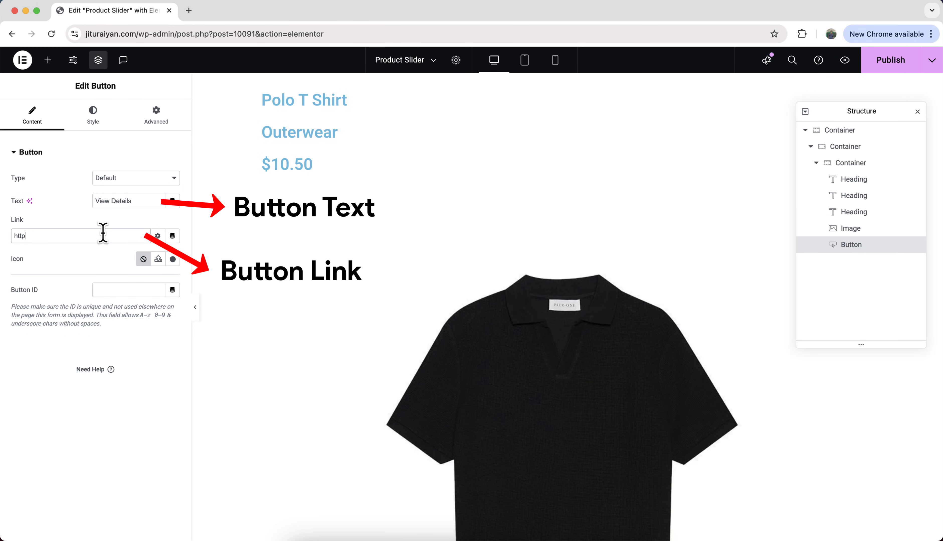
text(s://example.com)
scroll(472, 483, down, 8)
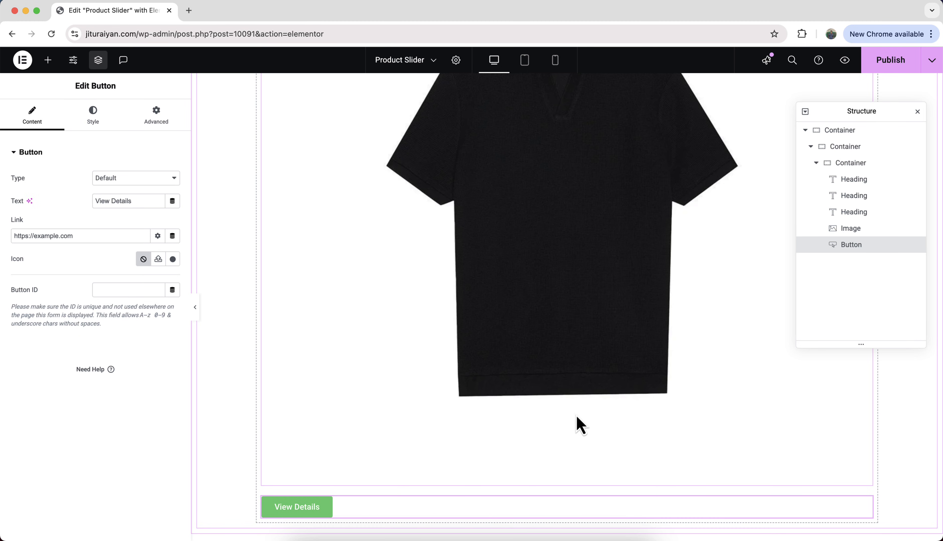
Step: Give the Polo T Shirt heading a custom CSS class beginning with "mdw-slider-"
click(875, 184)
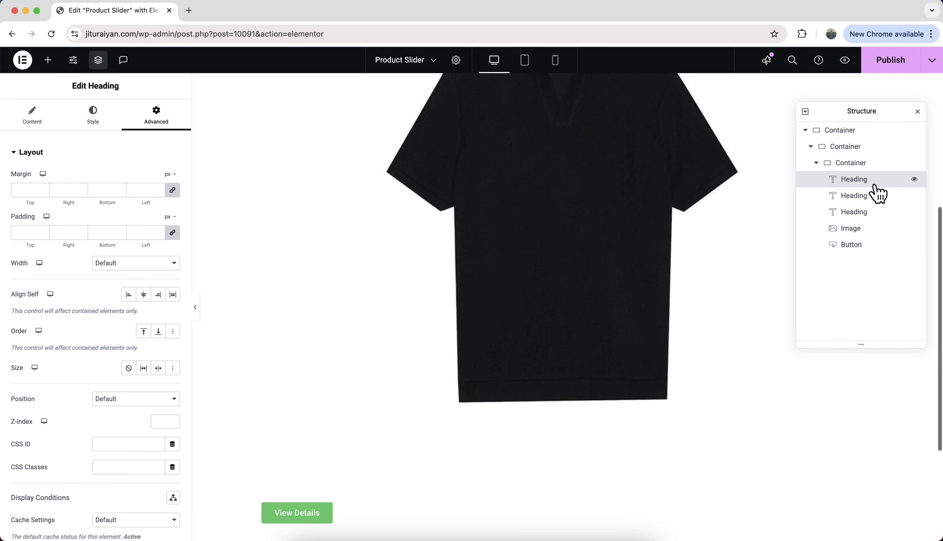
click(109, 468)
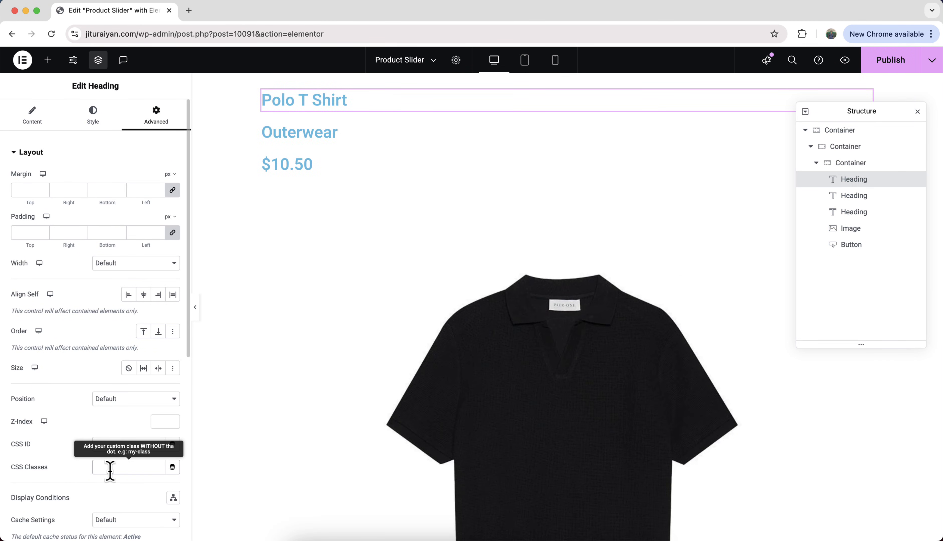
text(mdw-slider-)
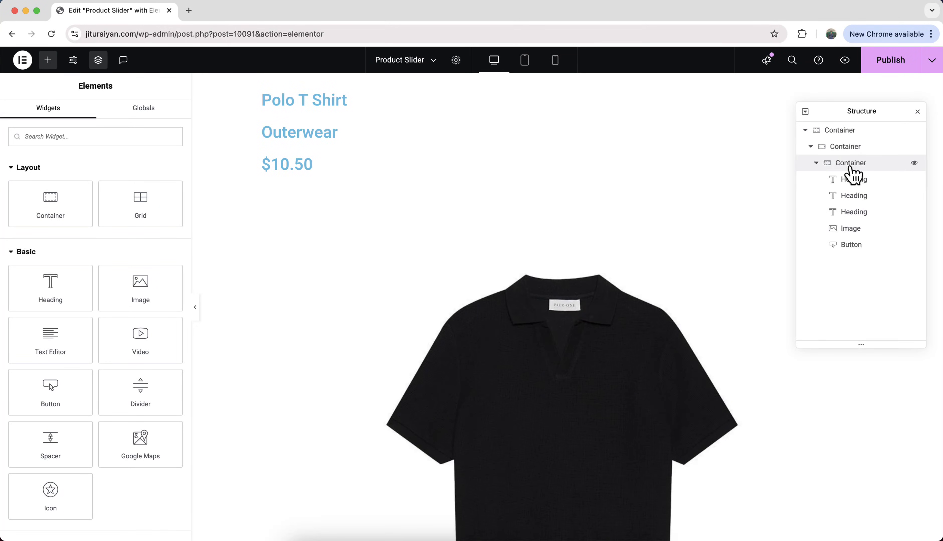
Step: Duplicate the innermost product container, and duplicate its copy as well, to make further product entries
right_click(850, 168)
click(834, 199)
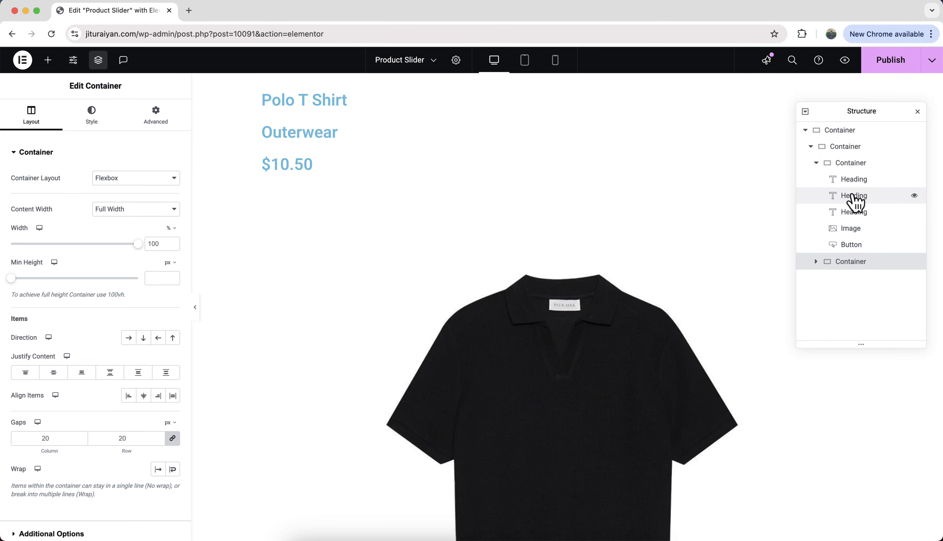
right_click(858, 265)
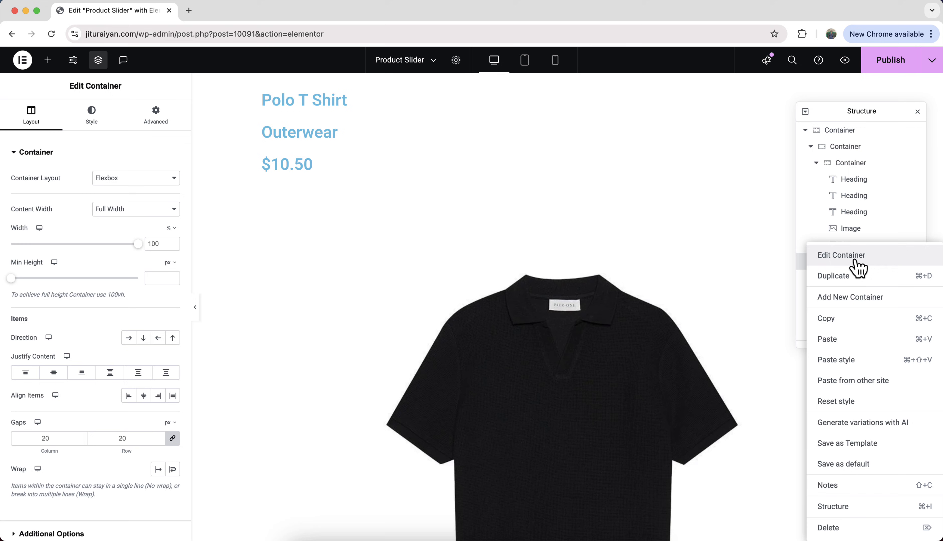
click(856, 277)
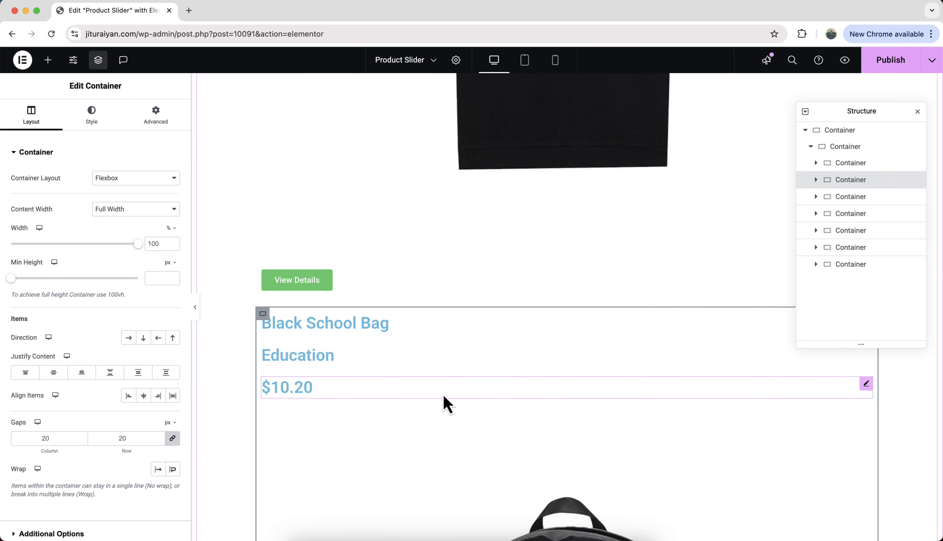
Step: Hide the container that holds all the product containers on desktop, tablet portrait and mobile portrait
scroll(443, 400, up, 14)
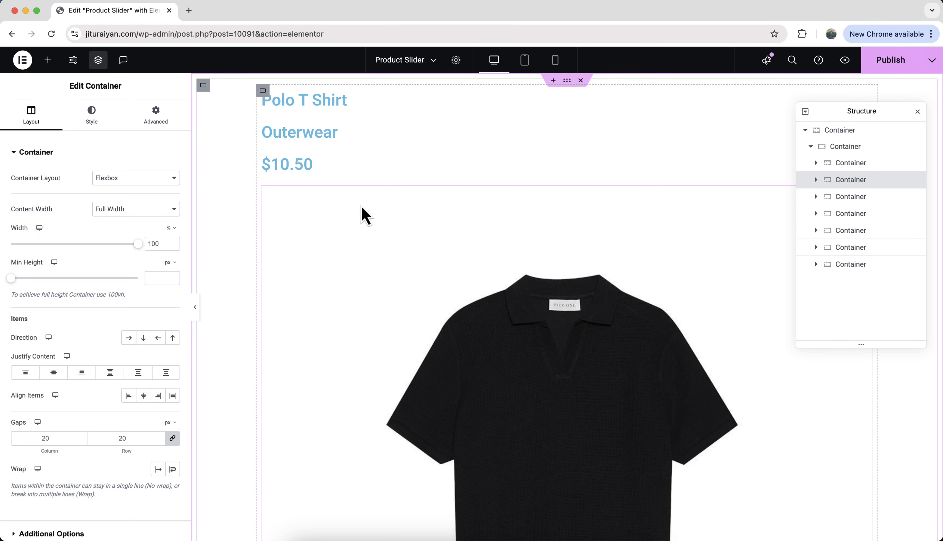
click(840, 150)
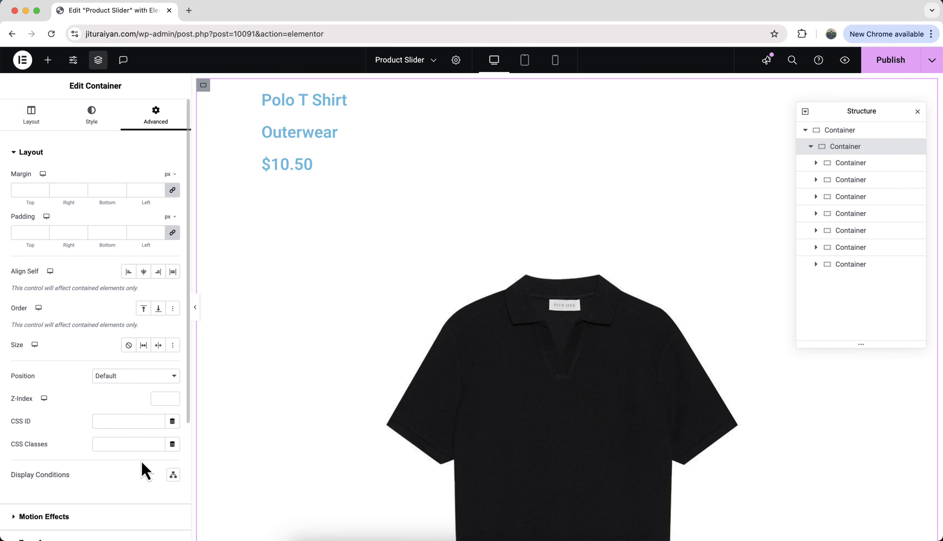
scroll(92, 415, down, 5)
click(91, 415)
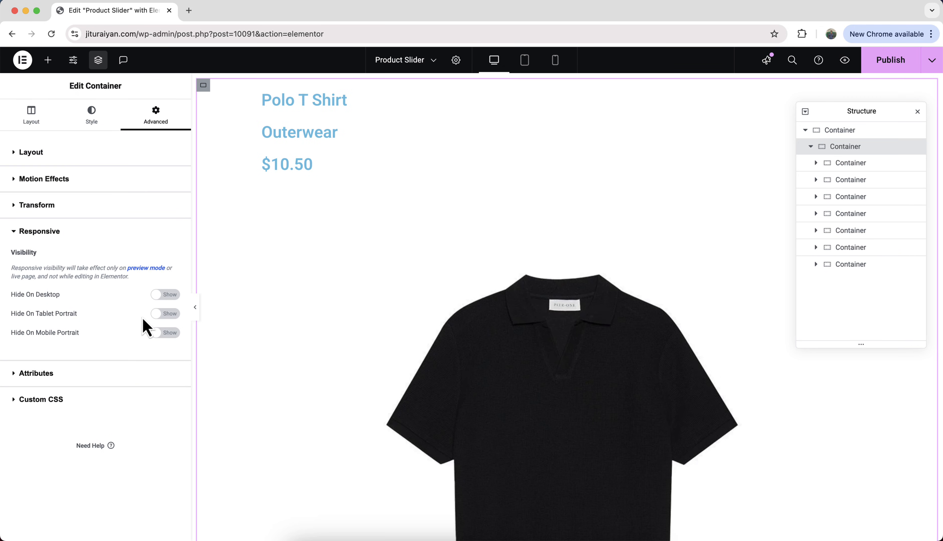
click(170, 298)
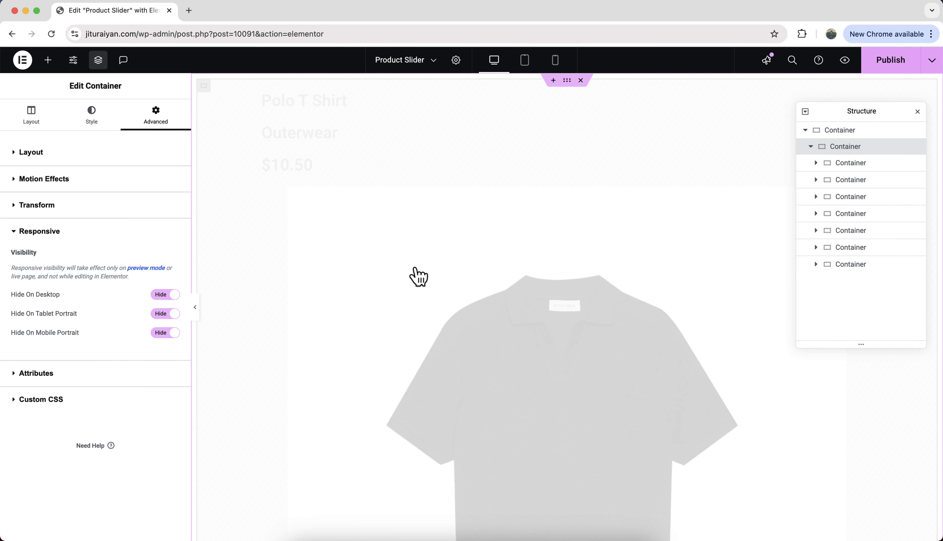
Step: Add a new container inside the main container, above the hidden product container
click(47, 63)
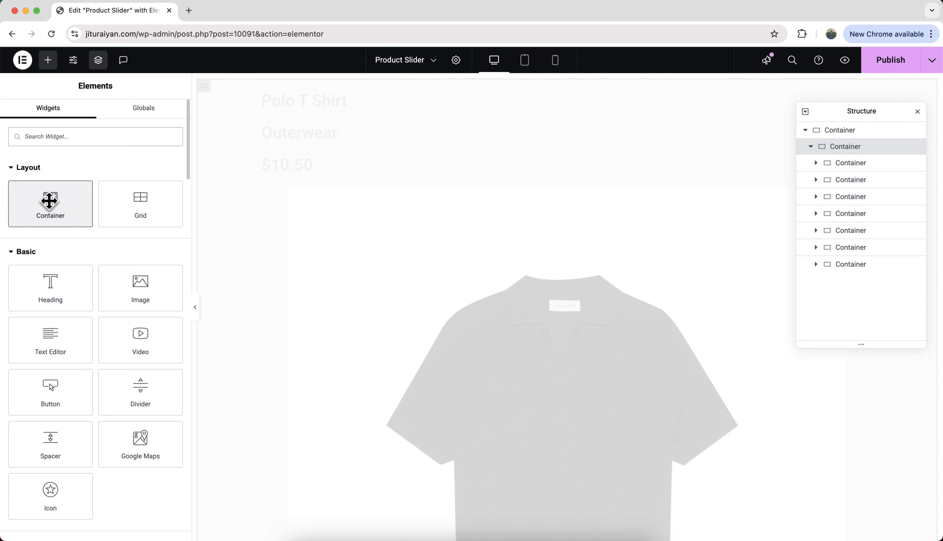
drag(51, 205, 434, 227)
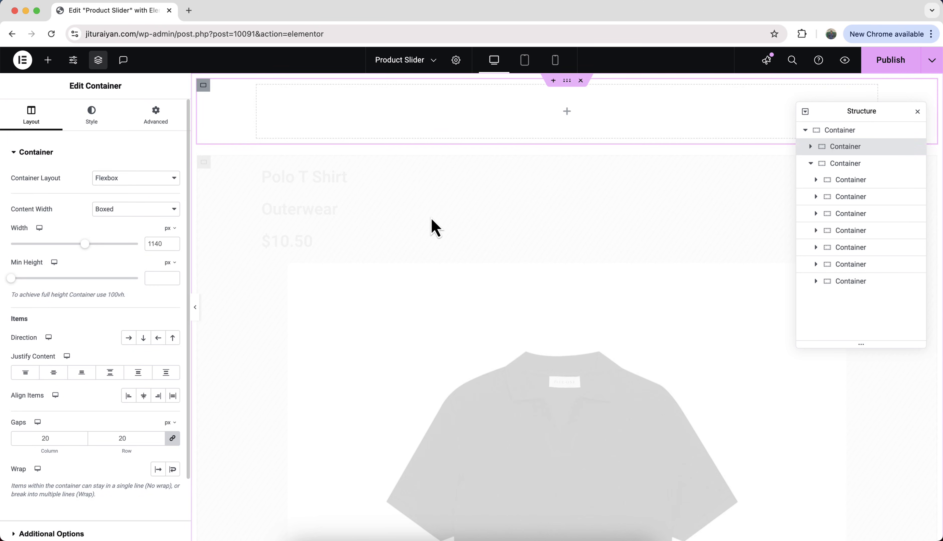
Step: Set the hidden container holding the products to Full Width, with a custom minimum height of 100% and justify content centered
click(811, 163)
click(853, 163)
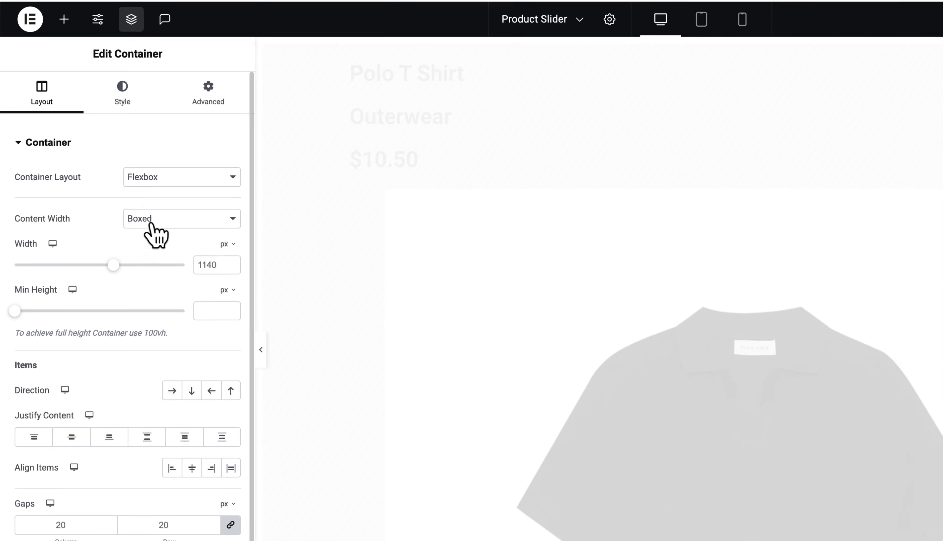
click(112, 211)
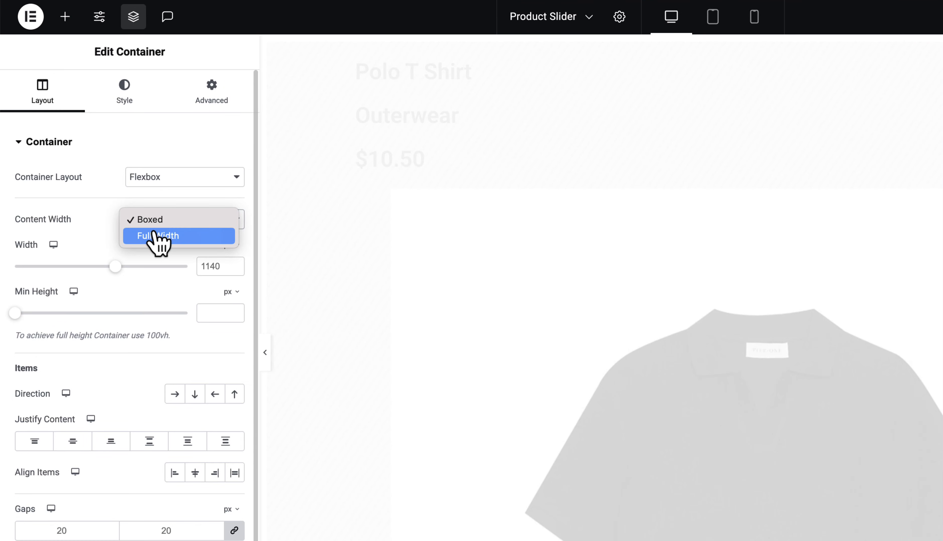
click(113, 222)
click(229, 292)
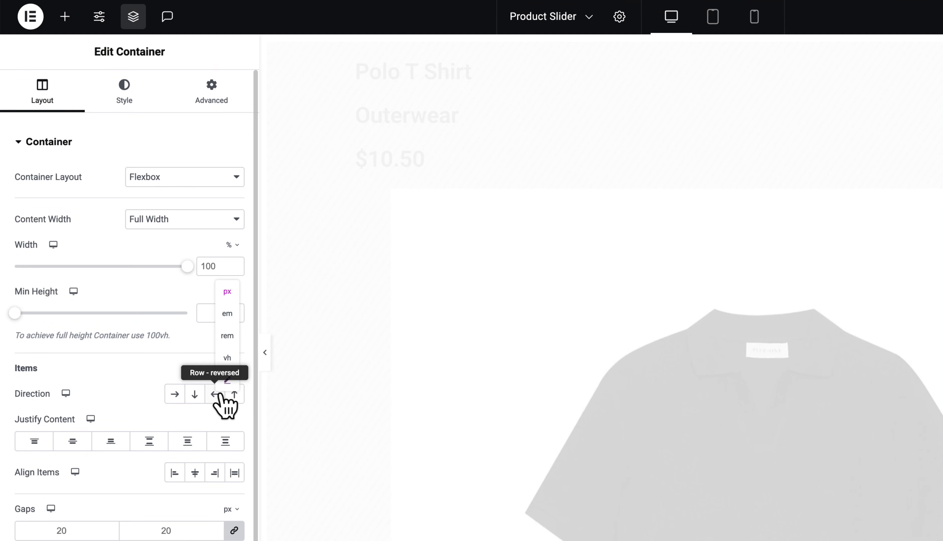
click(228, 389)
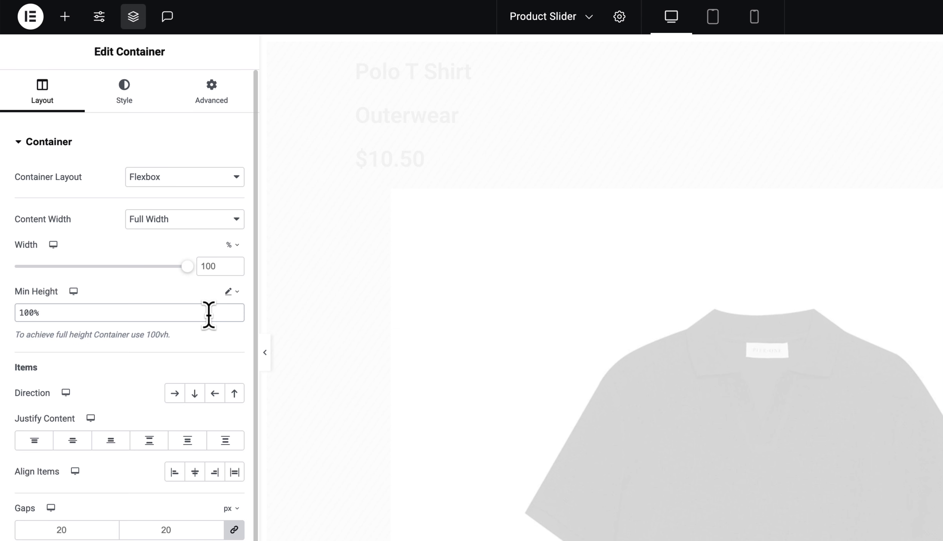
click(72, 440)
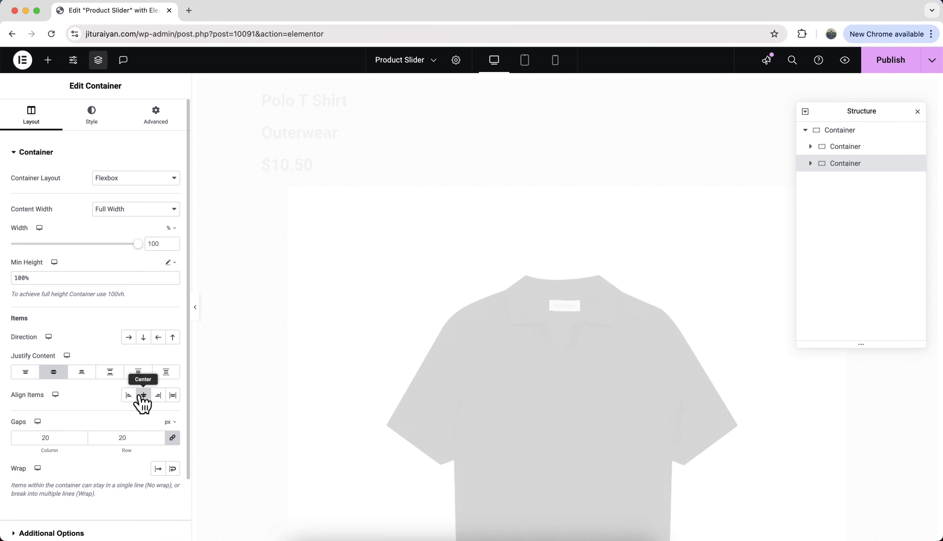
Step: Position the hidden product container as Absolute and clear its horizontal offset
click(156, 112)
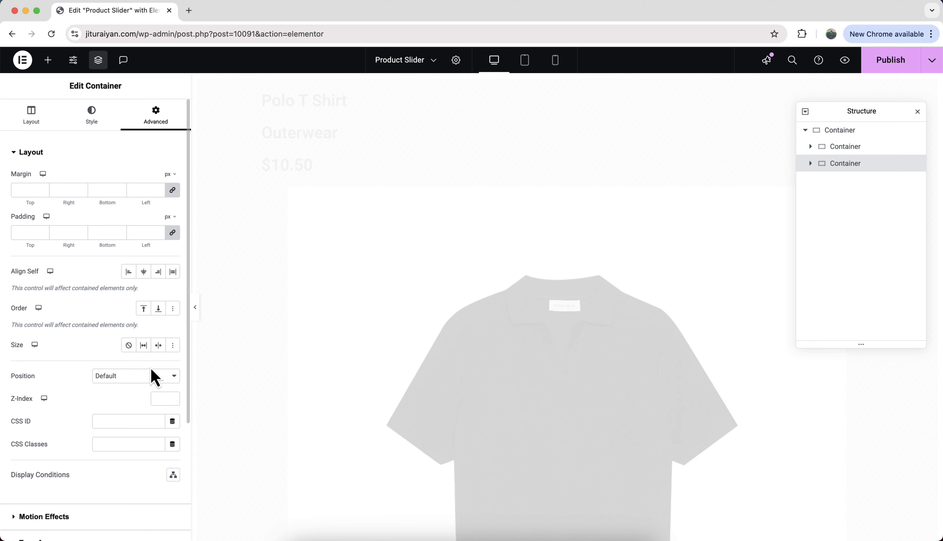
click(152, 375)
click(154, 388)
scroll(158, 425, down, 3)
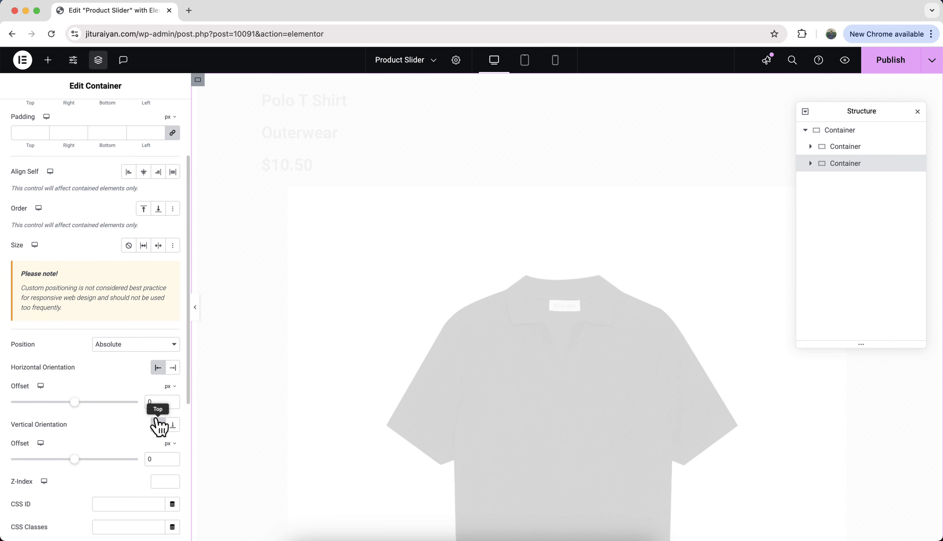
click(159, 403)
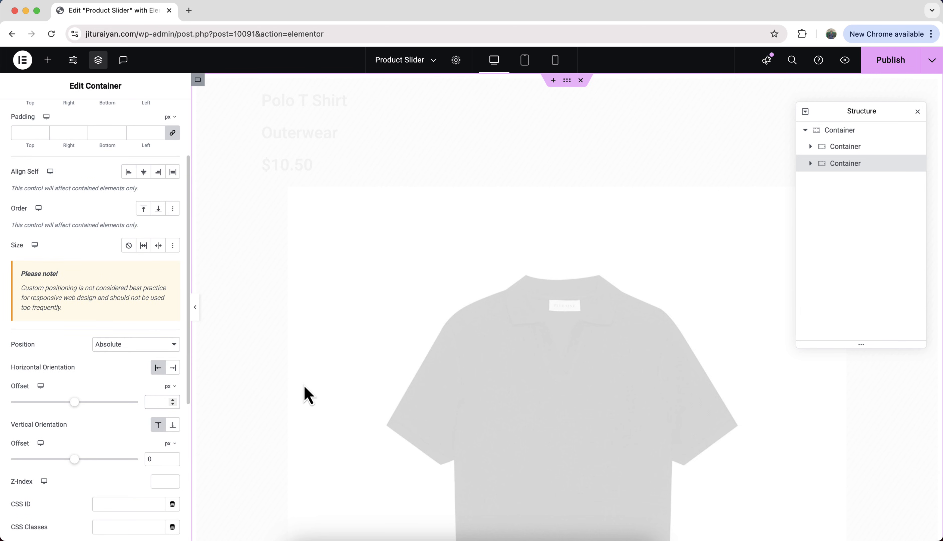
Step: Add an Image widget below the hidden container and choose the black polo shirt picture p-1-1.jpg from the media library
click(48, 59)
drag(141, 290, 418, 301)
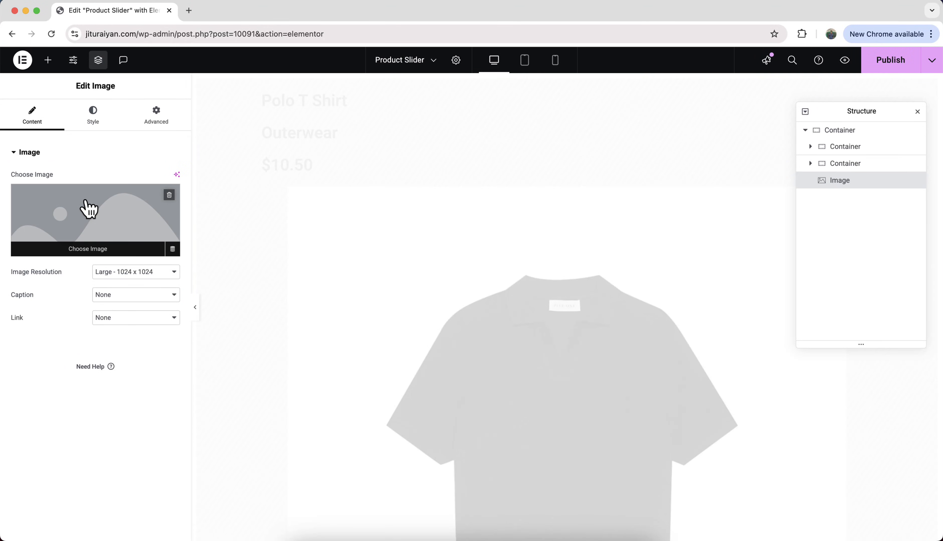
click(86, 207)
click(189, 288)
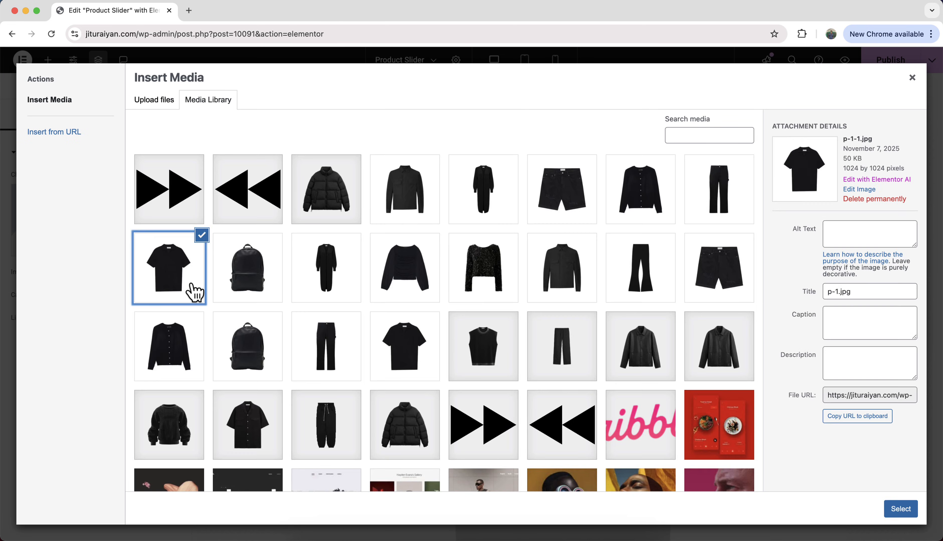
click(901, 508)
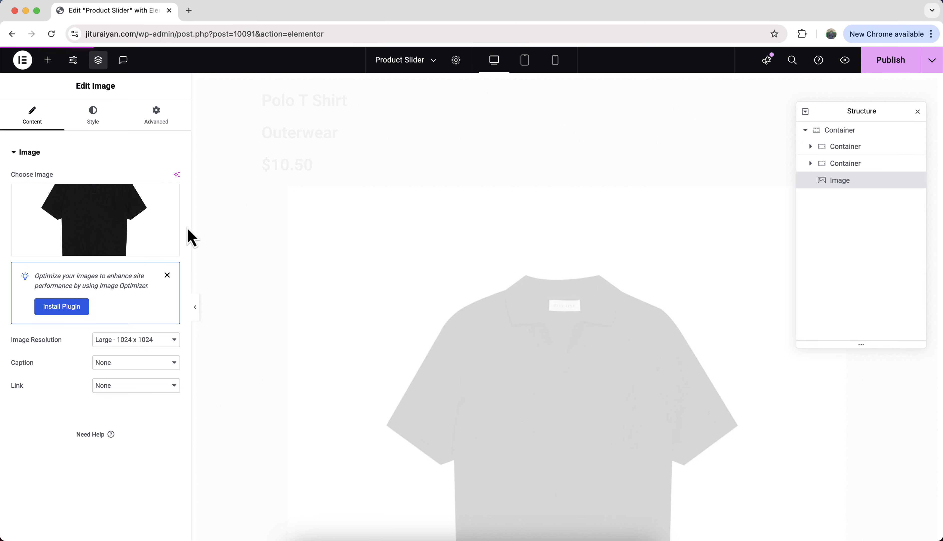
Step: Style the polo image with 100% width, 100% height and Cover object fit
click(101, 124)
click(166, 213)
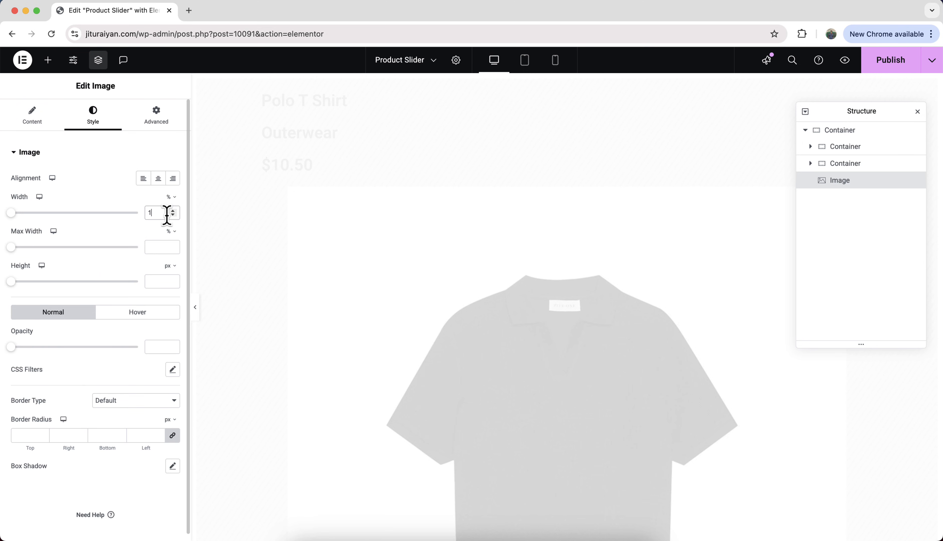
text(100)
click(170, 265)
click(171, 284)
click(163, 281)
text(100)
click(155, 307)
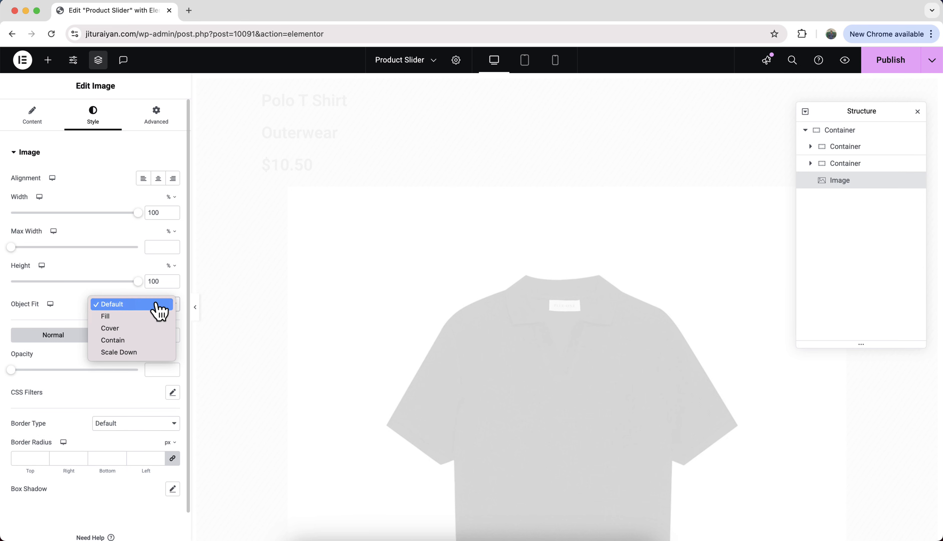
click(153, 330)
scroll(470, 372, down, 20)
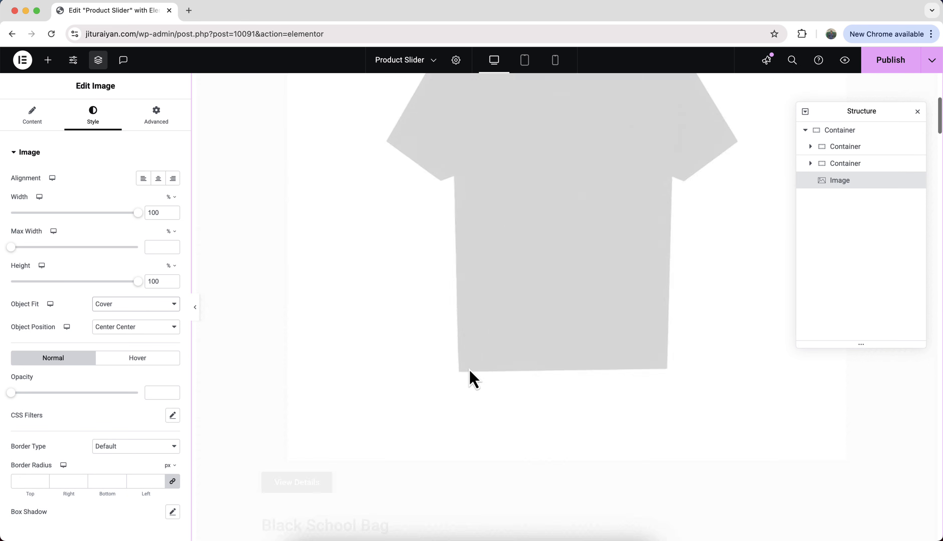
Step: Make the Image widget Full Width (100%) and position it as Absolute
scroll(470, 371, up, 3)
click(180, 117)
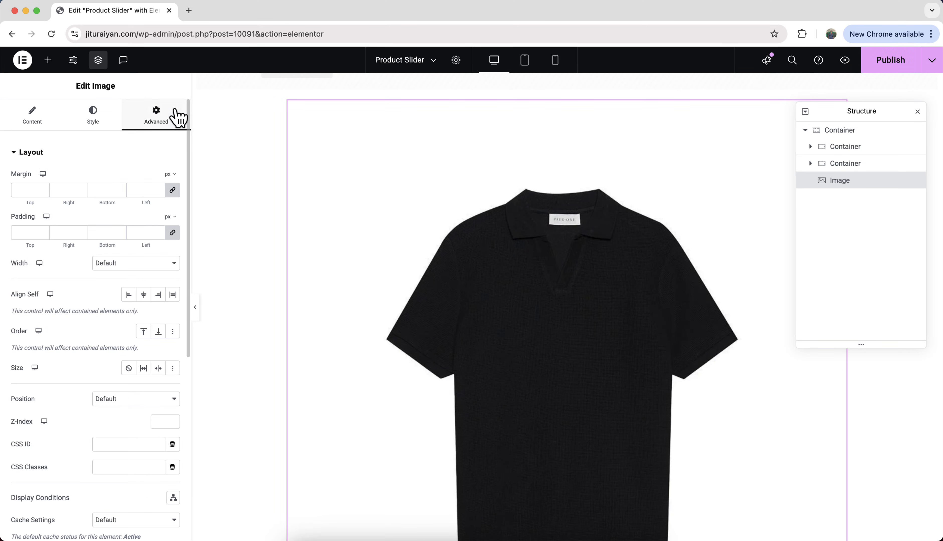
click(162, 264)
click(127, 275)
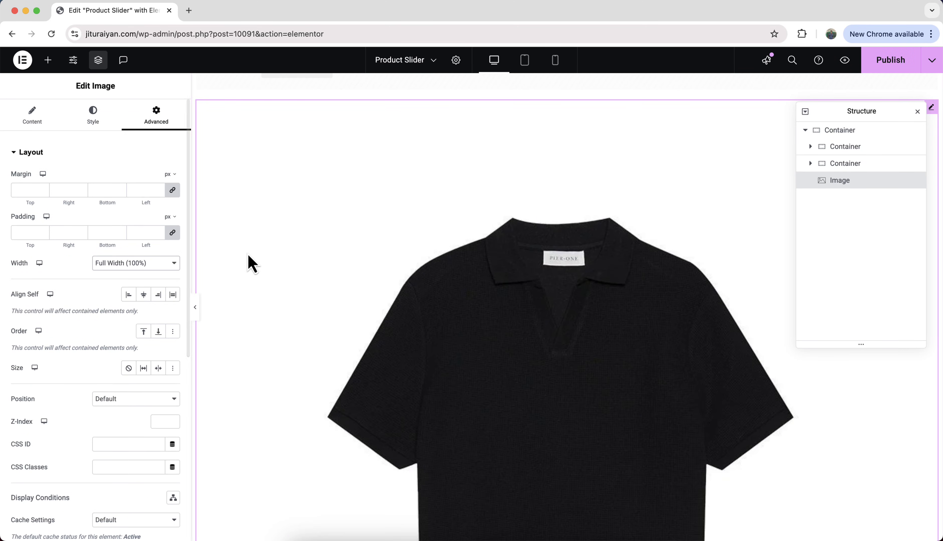
click(146, 399)
click(137, 415)
scroll(127, 468, down, 5)
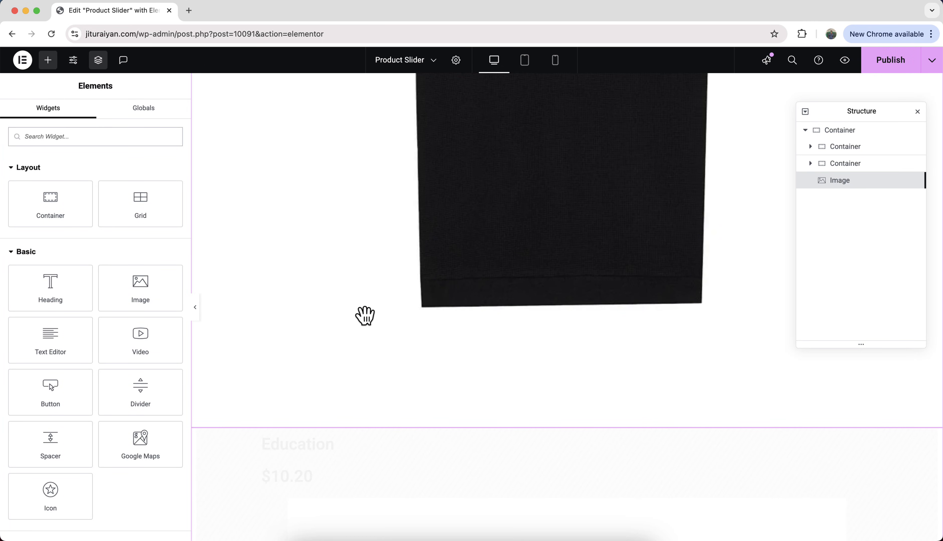
Step: Add a container after the Image widget in the main container, with Full Width content and a width of 500 px
drag(57, 200, 315, 443)
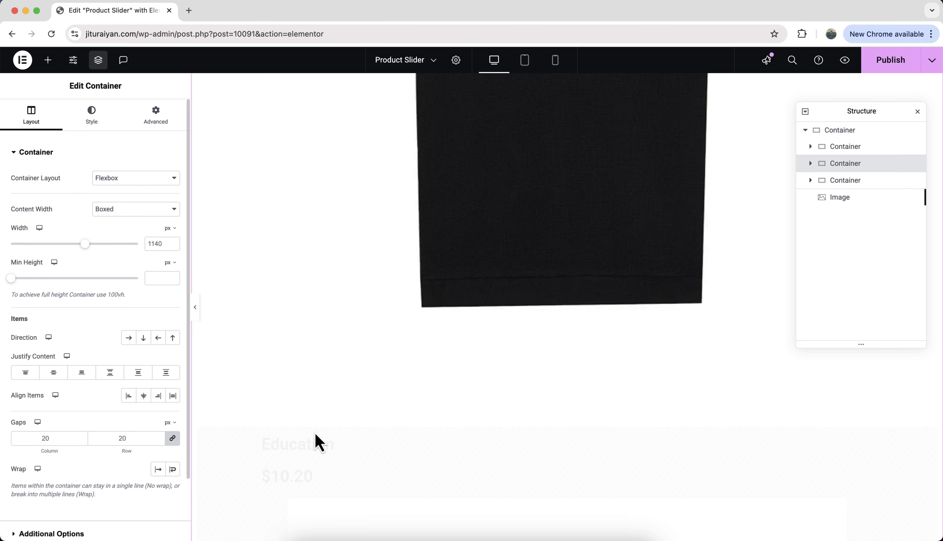
drag(841, 167, 844, 211)
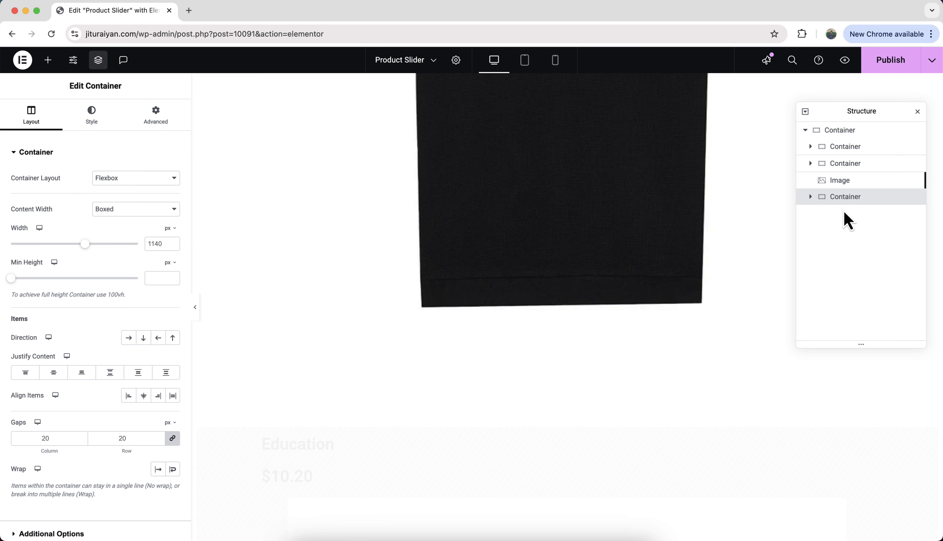
click(112, 211)
click(113, 222)
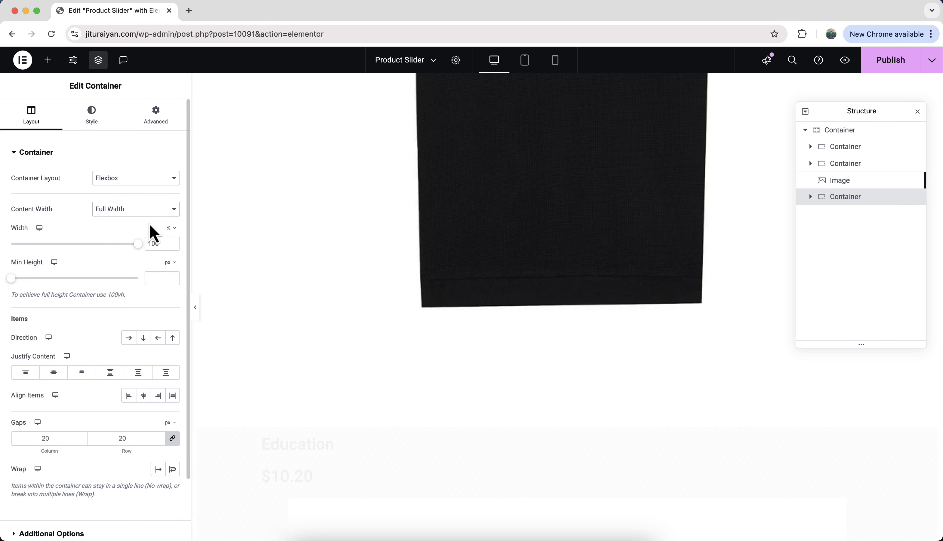
click(159, 244)
text(5)
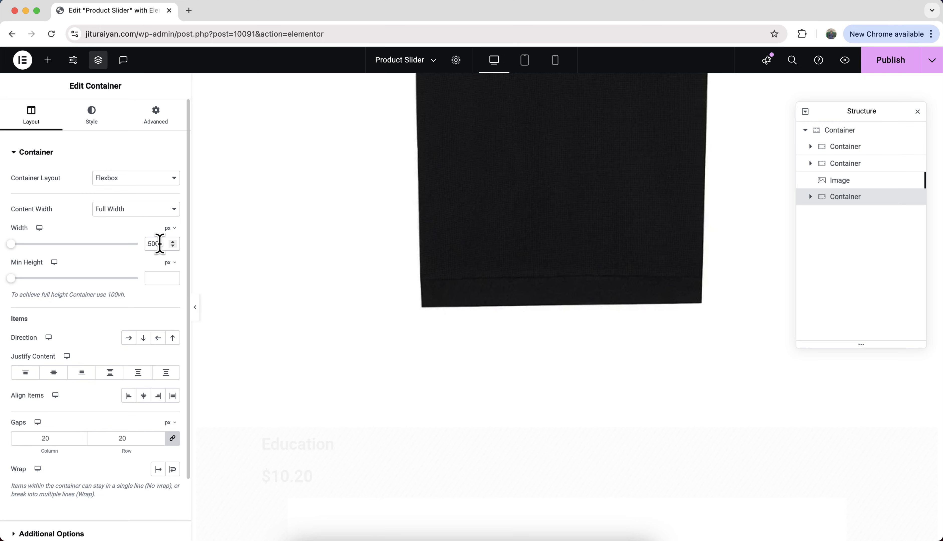
text(00)
scroll(507, 334, down, 10)
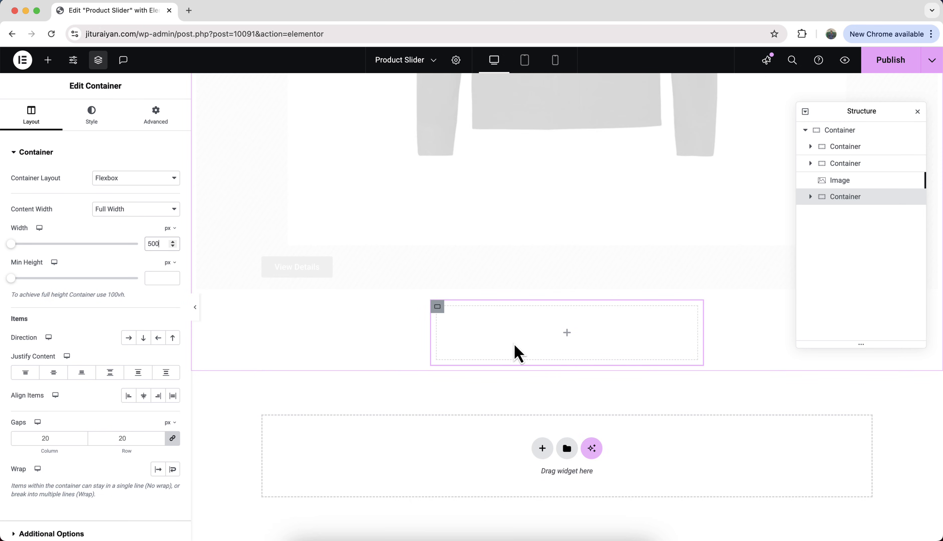
Step: Give the 500 px container a z-index of 15 and position it as Absolute
click(157, 120)
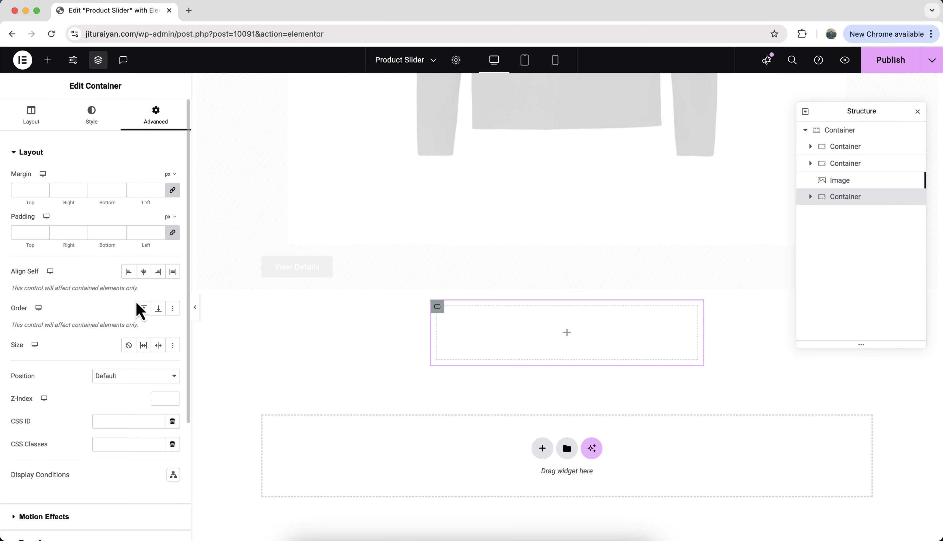
scroll(137, 310, down, 4)
click(152, 241)
text(15)
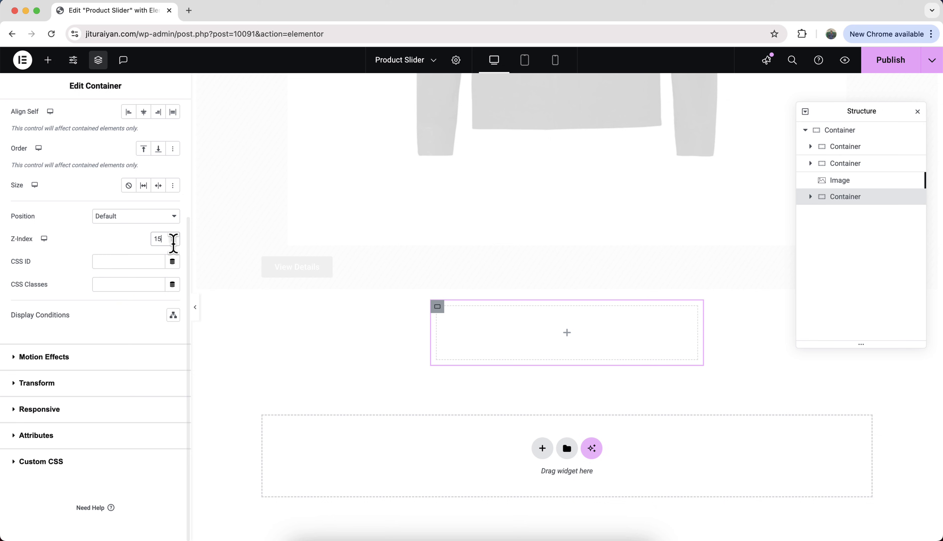
click(147, 218)
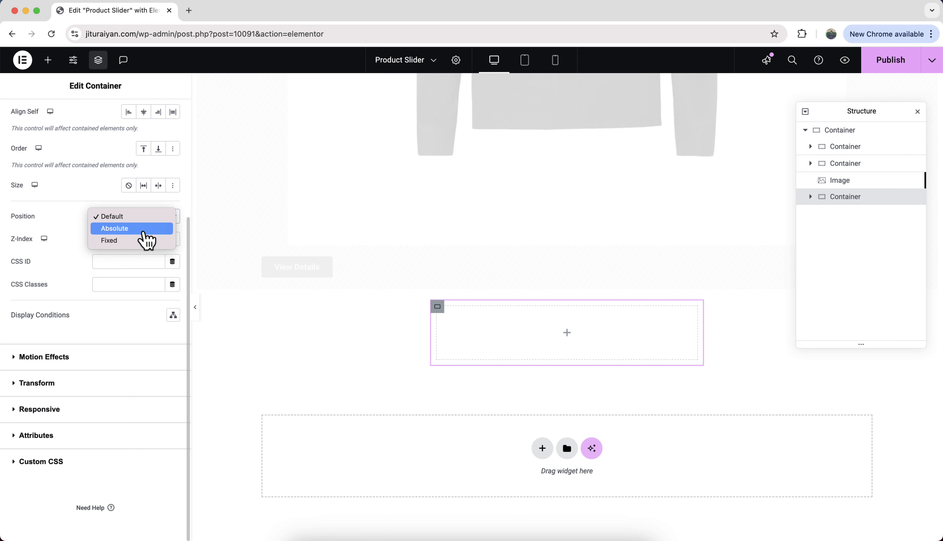
click(144, 230)
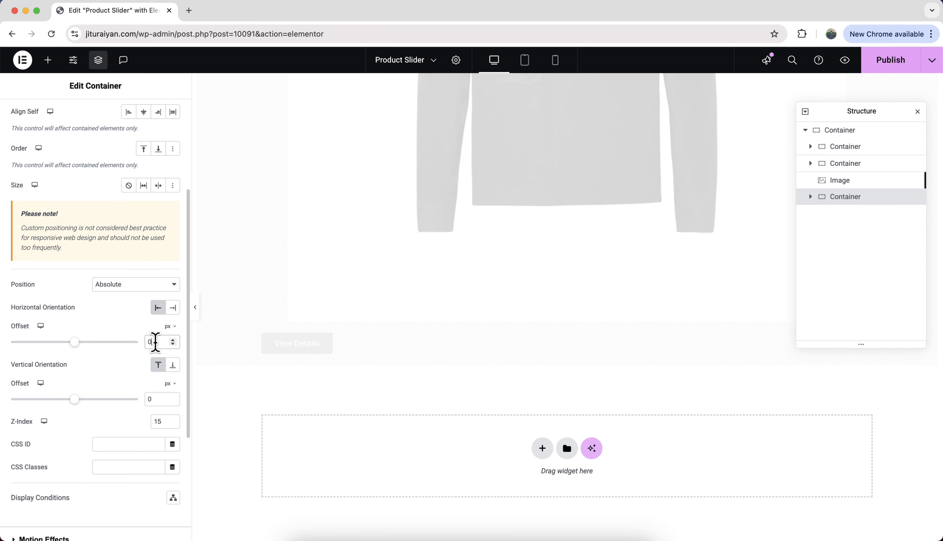
Step: Clear the 500 px container's horizontal offset and set its vertical offset to 47%
click(170, 384)
click(172, 398)
double_click(161, 398)
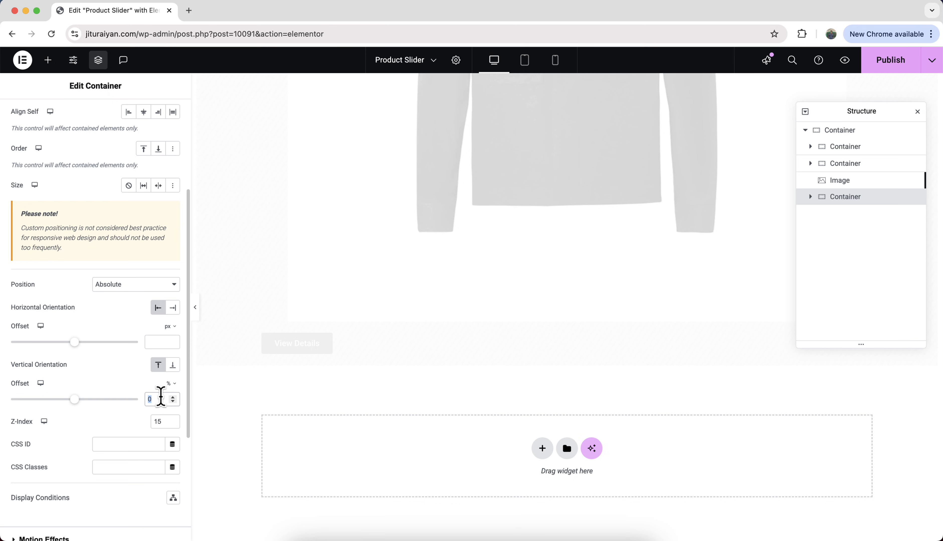
text(47)
Step: Apply a vertical transform offset in percent to the 500 px container
scroll(142, 435, up, 1)
scroll(144, 441, down, 2)
click(128, 396)
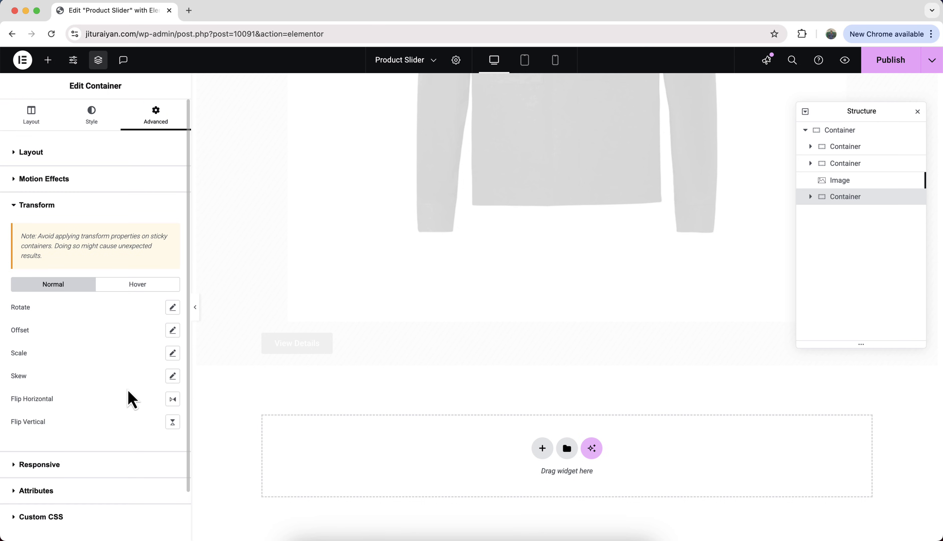
click(173, 331)
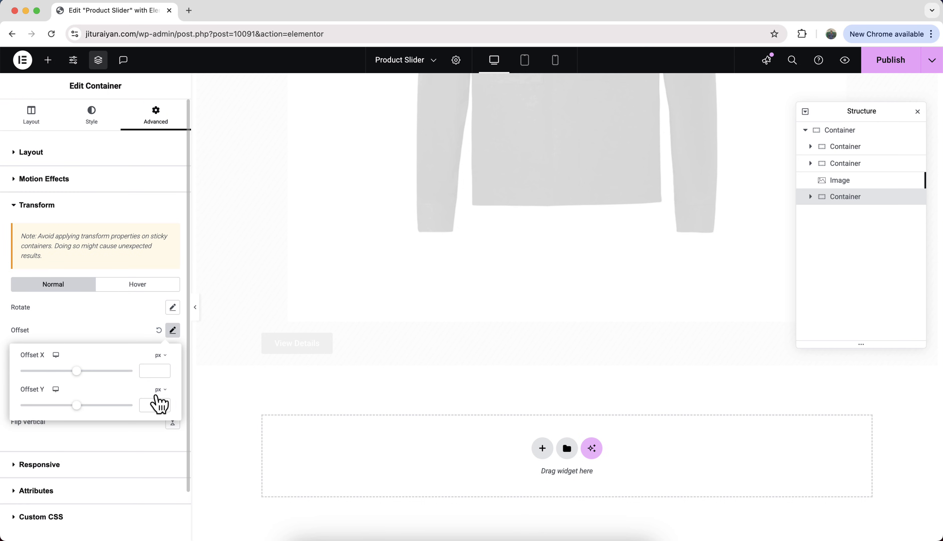
click(160, 389)
click(157, 427)
click(154, 404)
click(484, 309)
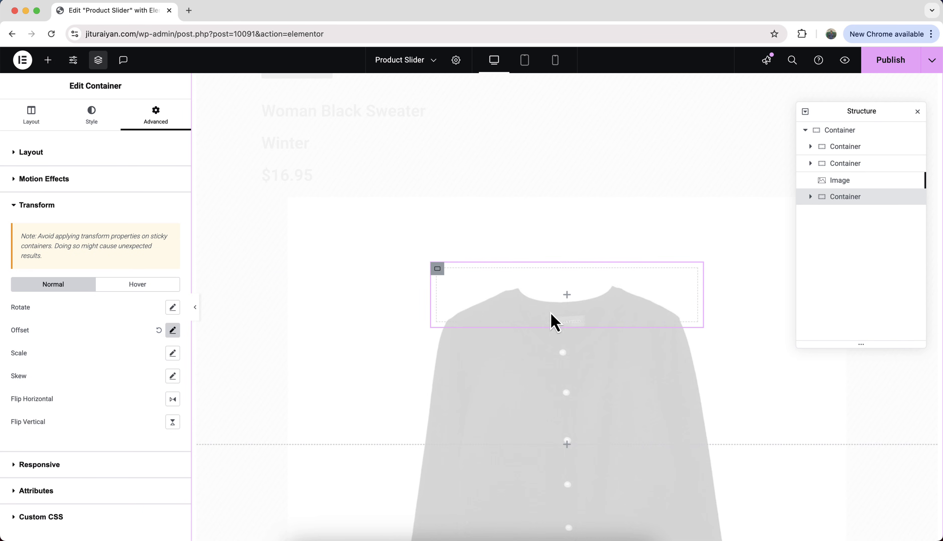
Step: Nest a container inside the 500 px container, and another container inside that one
click(48, 61)
drag(46, 139, 540, 309)
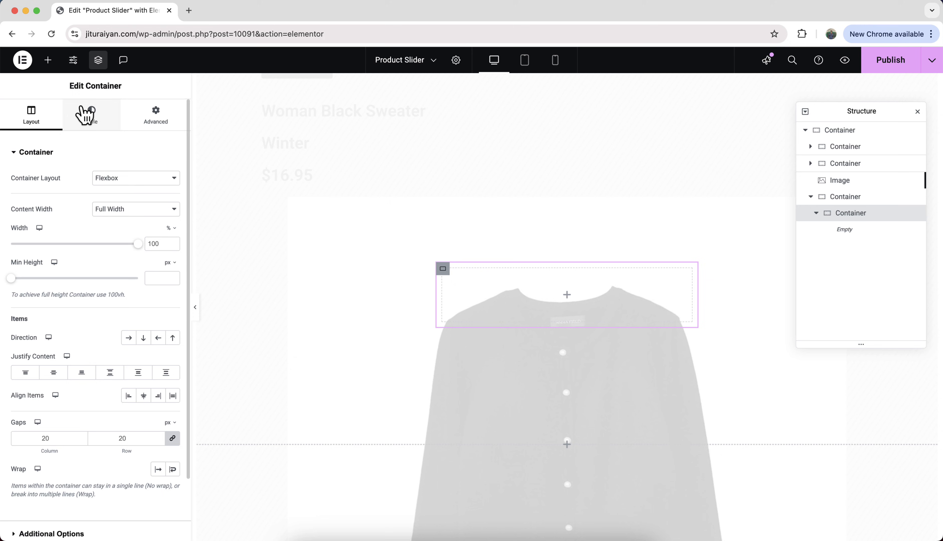
click(47, 60)
drag(65, 223, 501, 316)
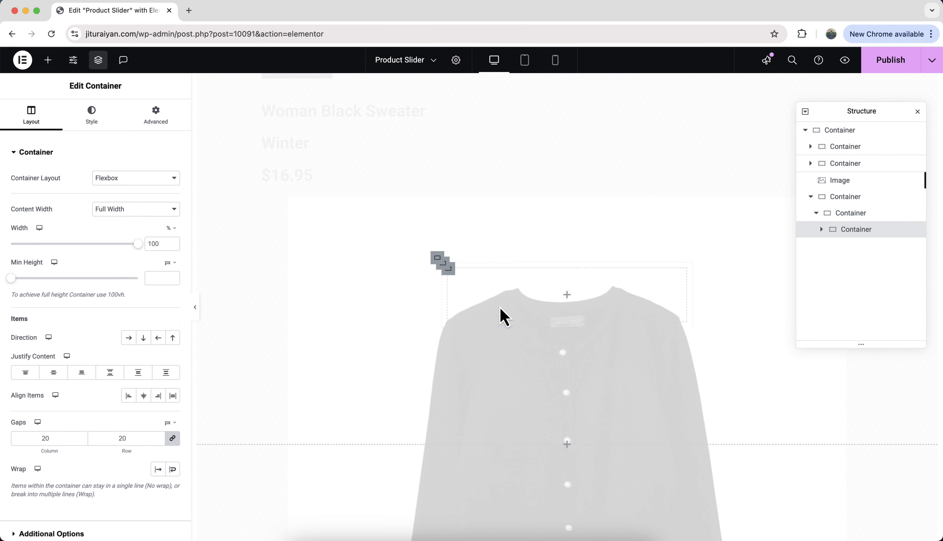
Step: Add a Heading widget to the innermost container with the text "Title"
click(47, 60)
drag(61, 299, 513, 303)
key(super+a)
text(T)
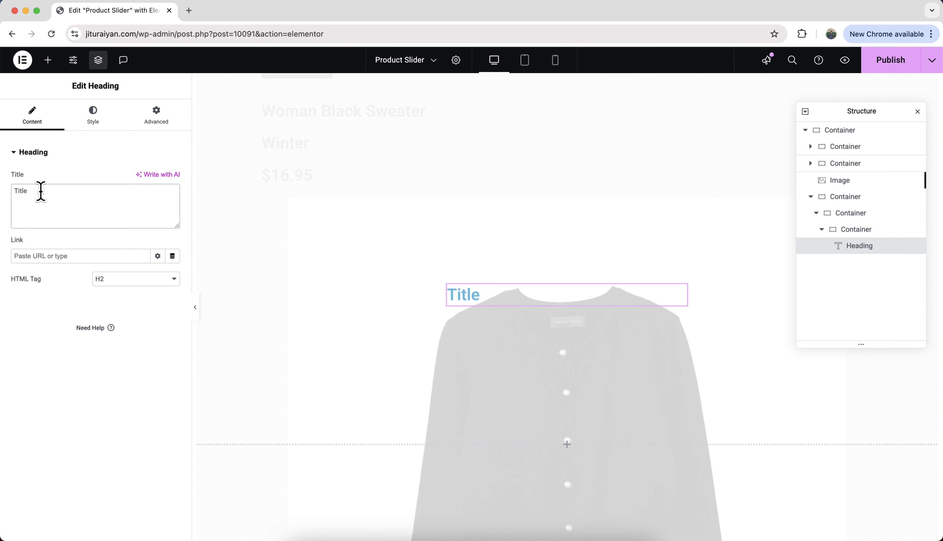
Step: Duplicate the "Title" heading and change the copy's text to "Category"
right_click(497, 294)
click(508, 319)
click(83, 207)
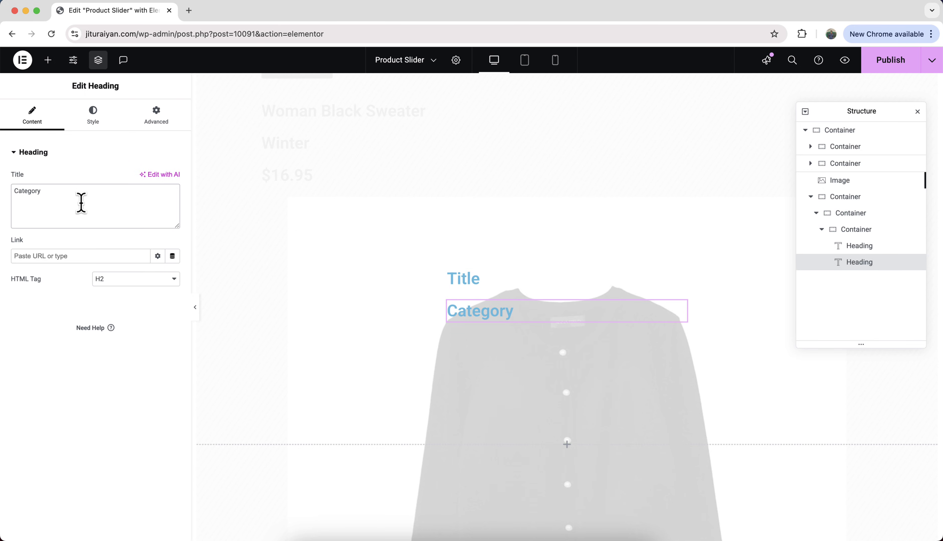
Step: Arrange the innermost container as a horizontal row with vertically centred items and a custom width of auto
click(862, 235)
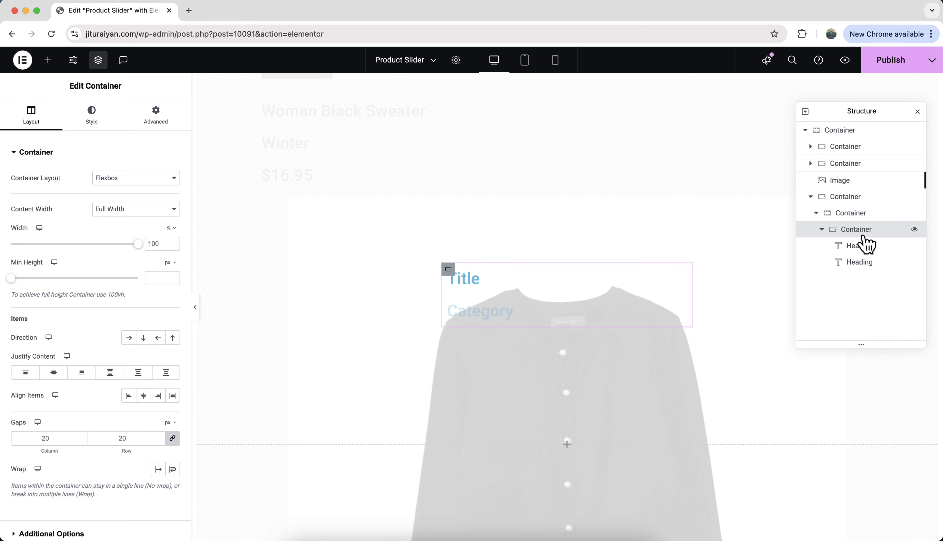
click(127, 338)
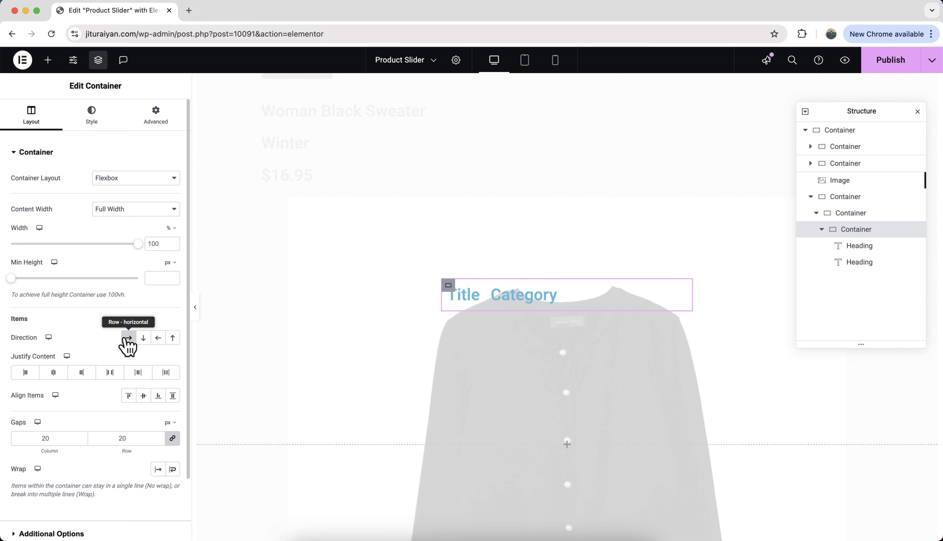
click(146, 396)
click(171, 228)
click(172, 316)
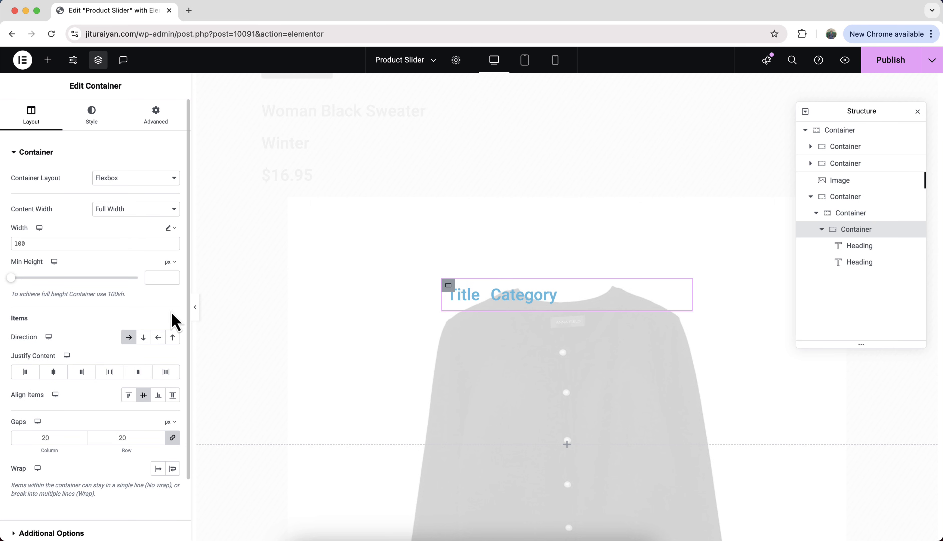
double_click(153, 243)
text(auto)
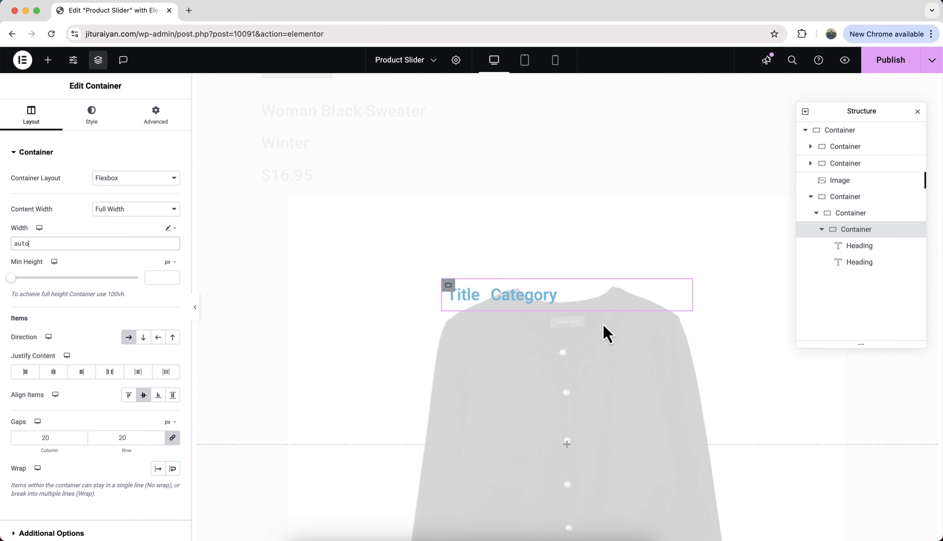
Step: Duplicate the "Category" heading and move the copy out of the innermost container into its parent container
right_click(509, 300)
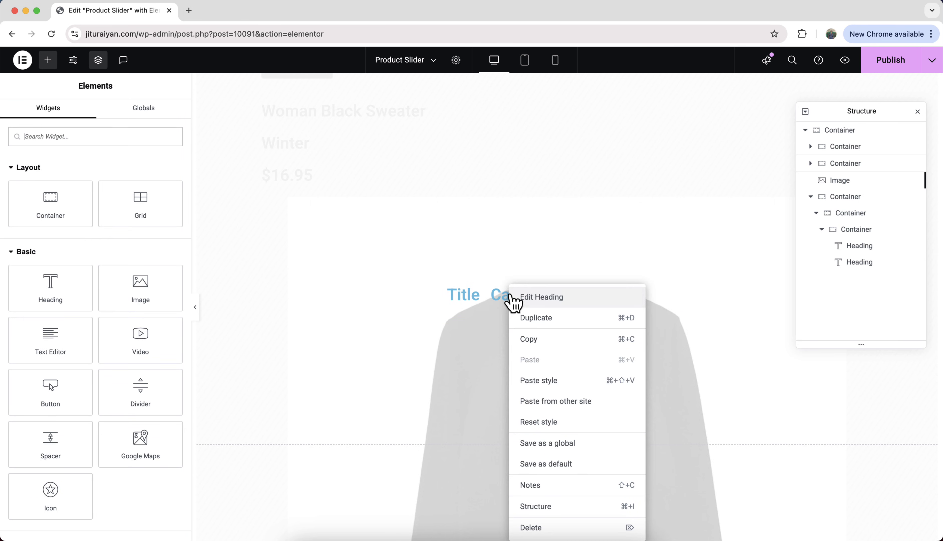
click(525, 318)
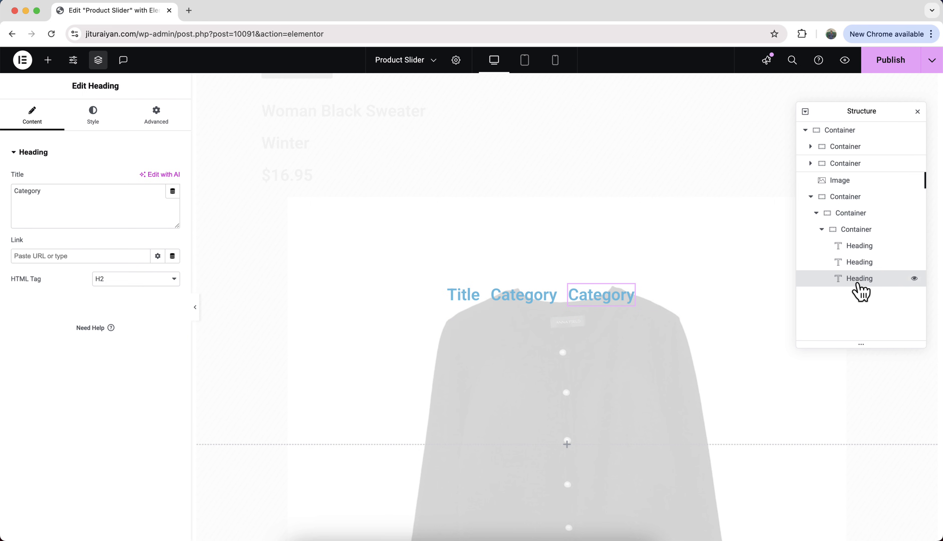
drag(857, 284, 855, 238)
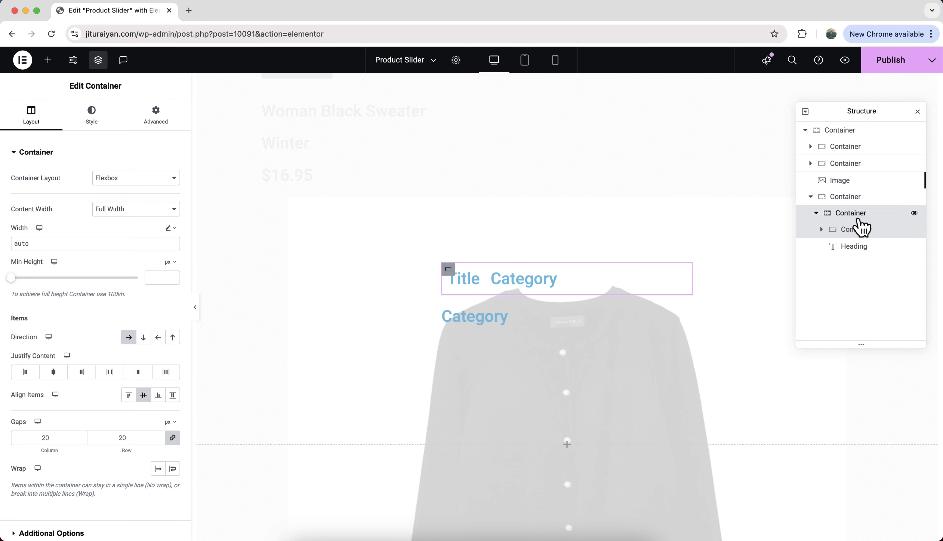
Step: Arrange the parent container of the headings as a horizontal row with centred items and space-between justification
click(857, 219)
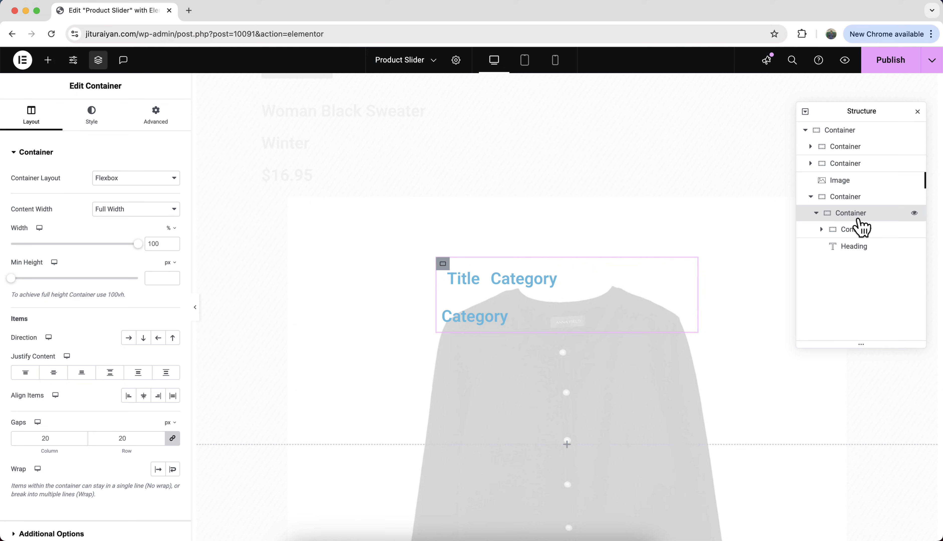
click(130, 338)
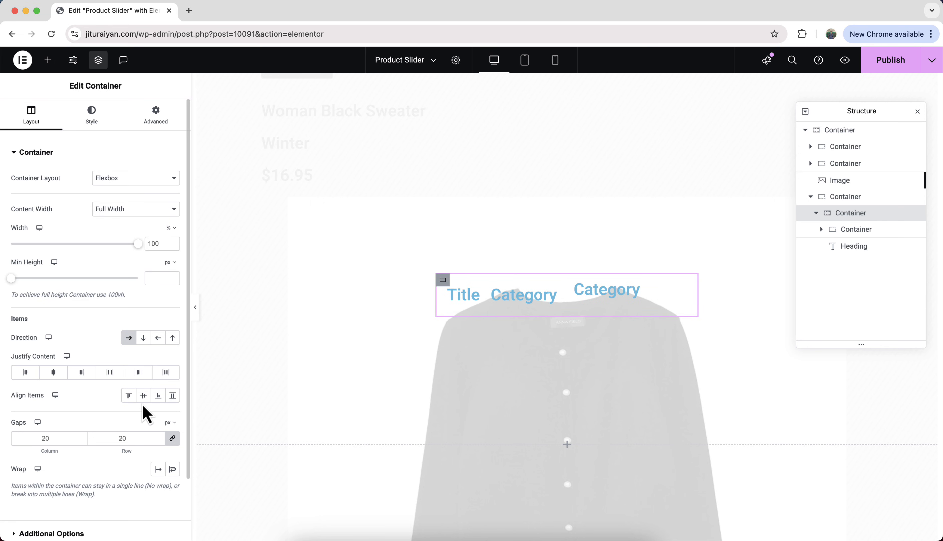
click(143, 397)
click(111, 378)
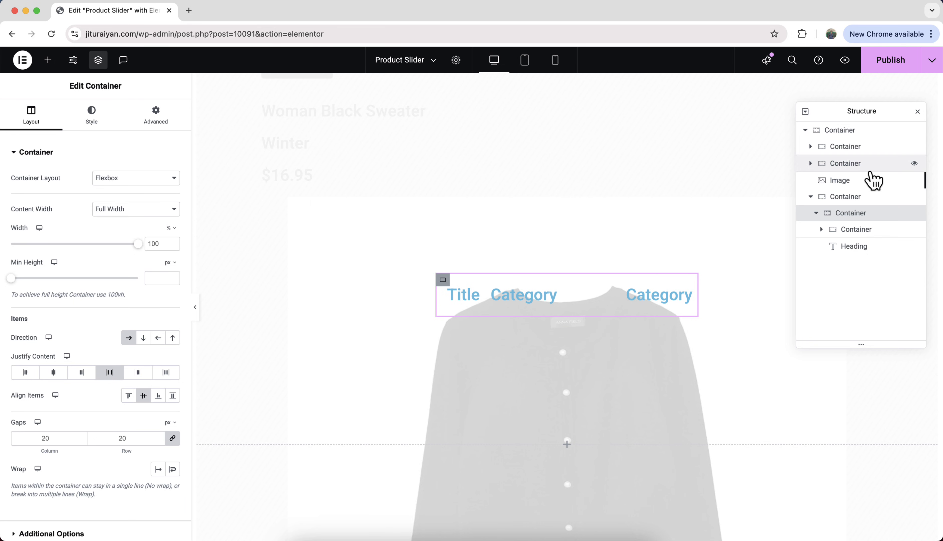
Step: Add an Image widget and a Button widget to the 500 px container, below the headings row
click(868, 199)
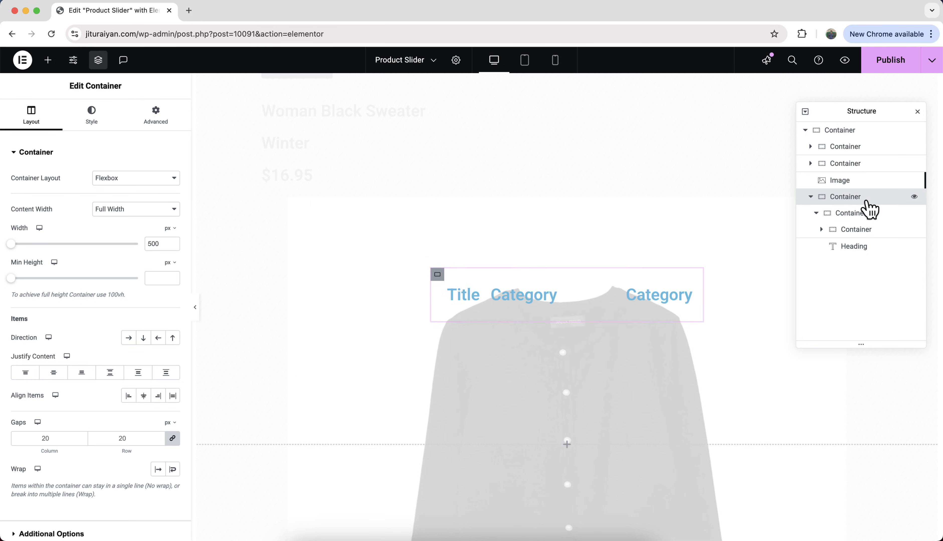
click(49, 62)
click(136, 285)
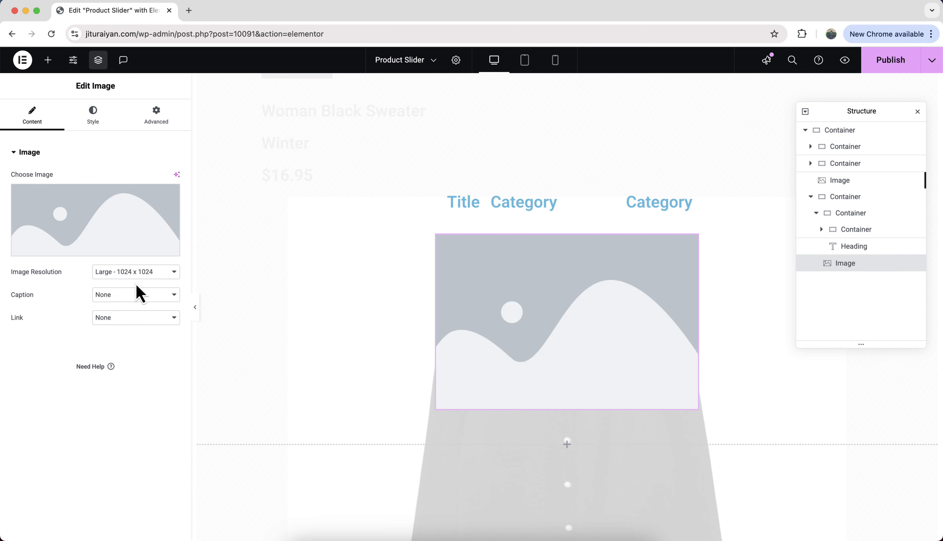
click(47, 60)
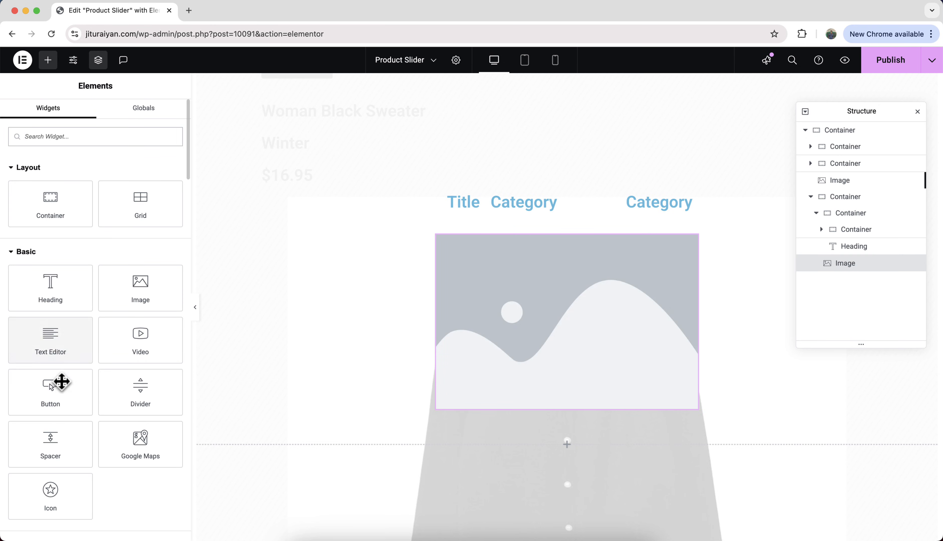
click(60, 389)
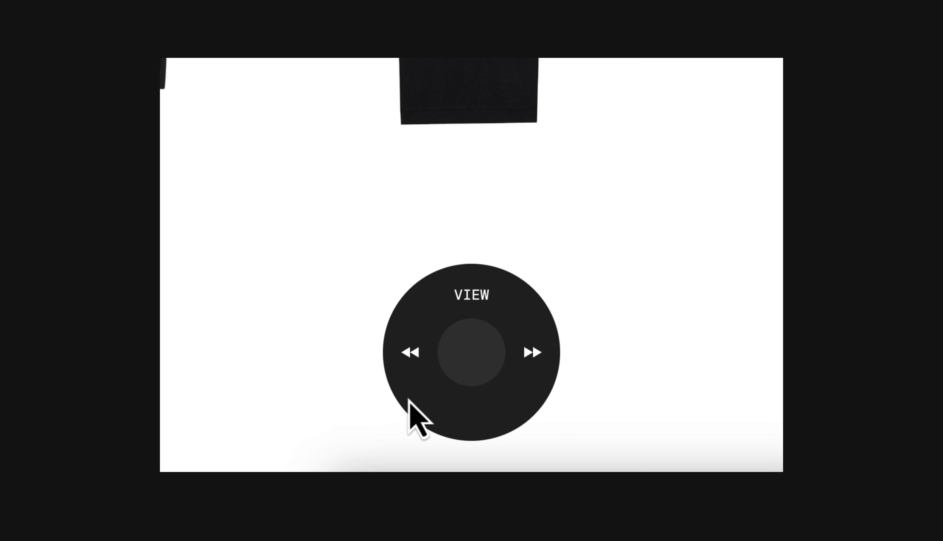
click(477, 376)
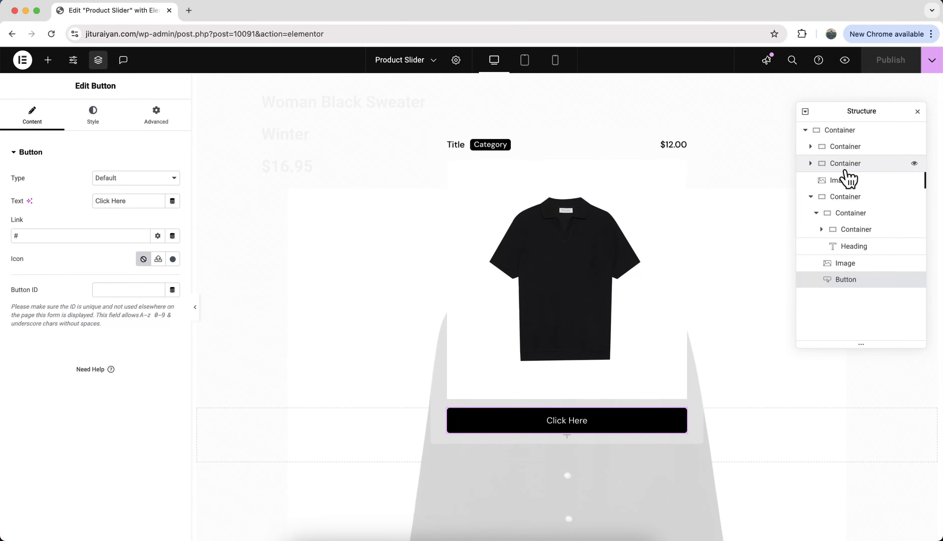
Step: Add a new container inside the outermost container, after the 500 px container
click(855, 131)
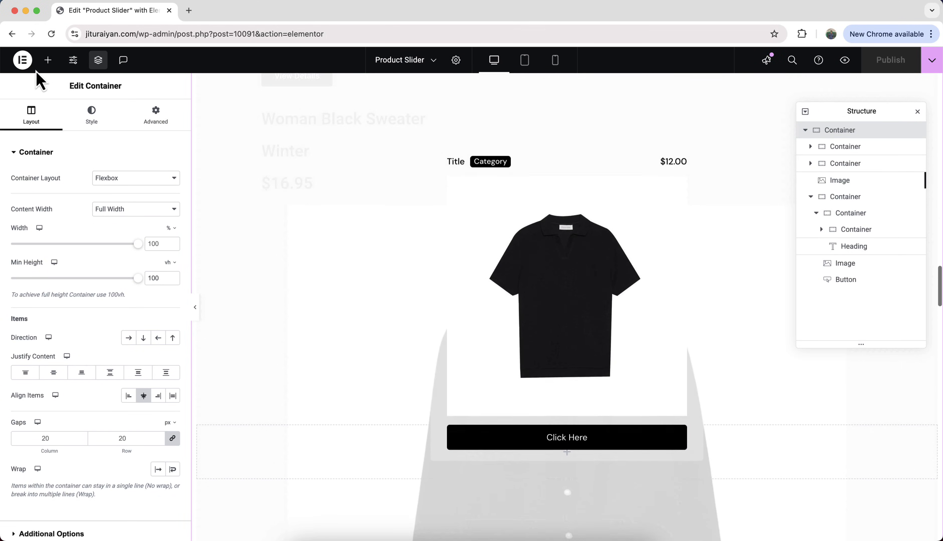
click(48, 61)
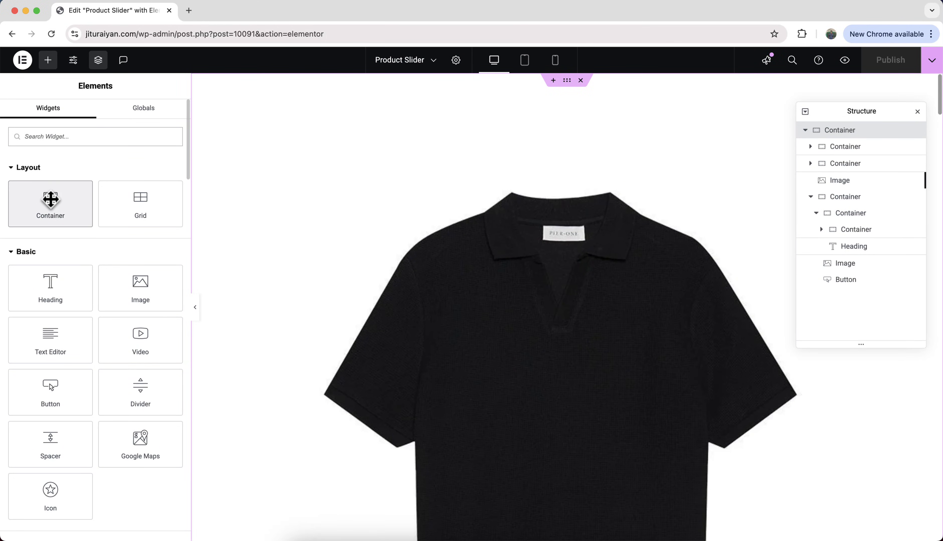
click(52, 206)
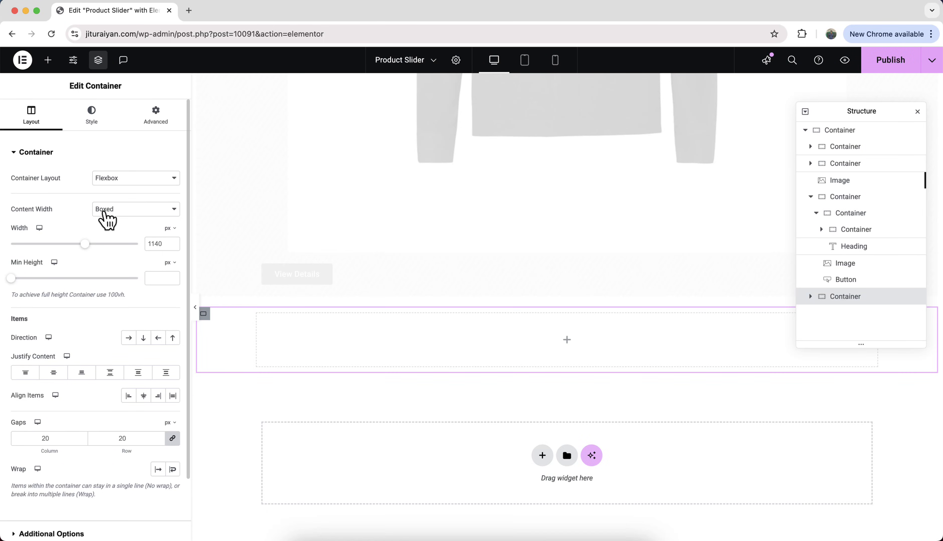
Step: Make the new container Full Width, 170 px wide with a 170 px minimum height, and centre its contents in both directions
click(105, 211)
click(106, 223)
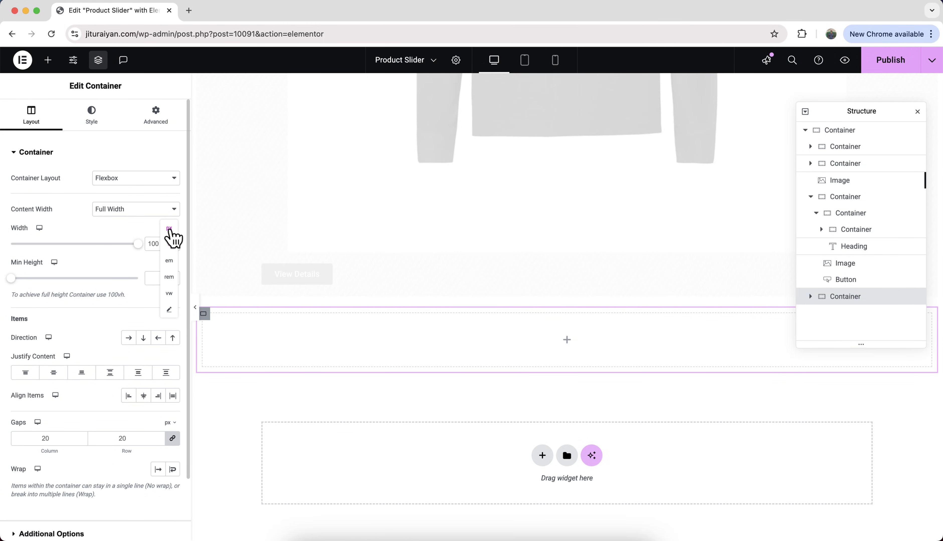
text(170)
click(155, 278)
text(170)
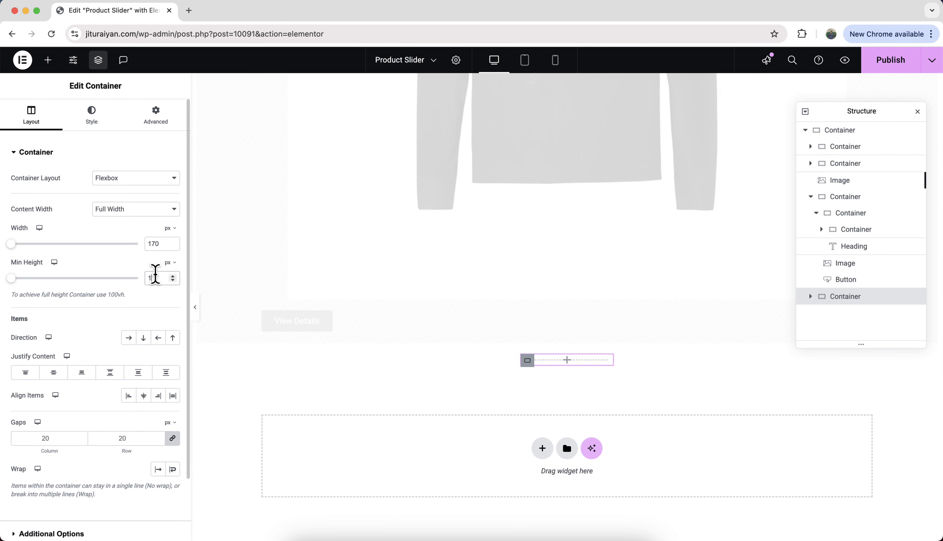
click(53, 372)
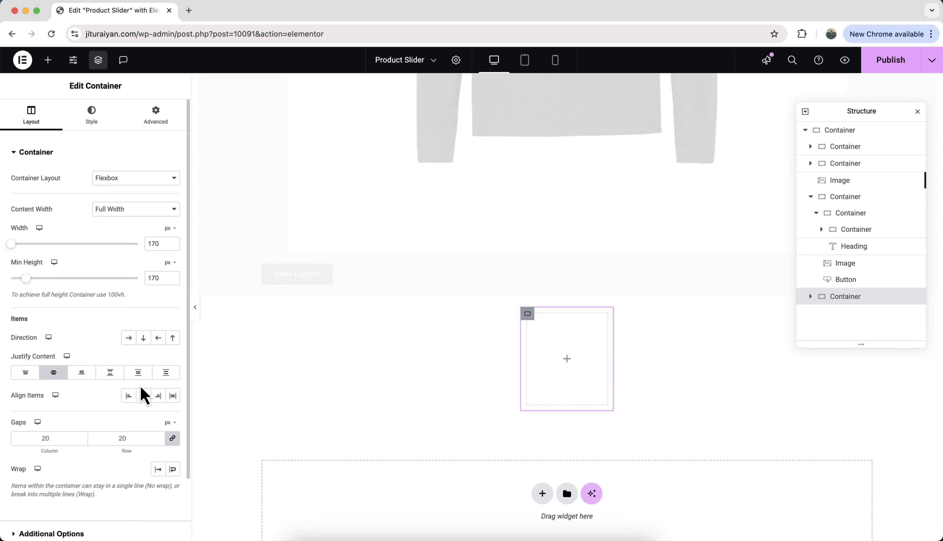
click(144, 396)
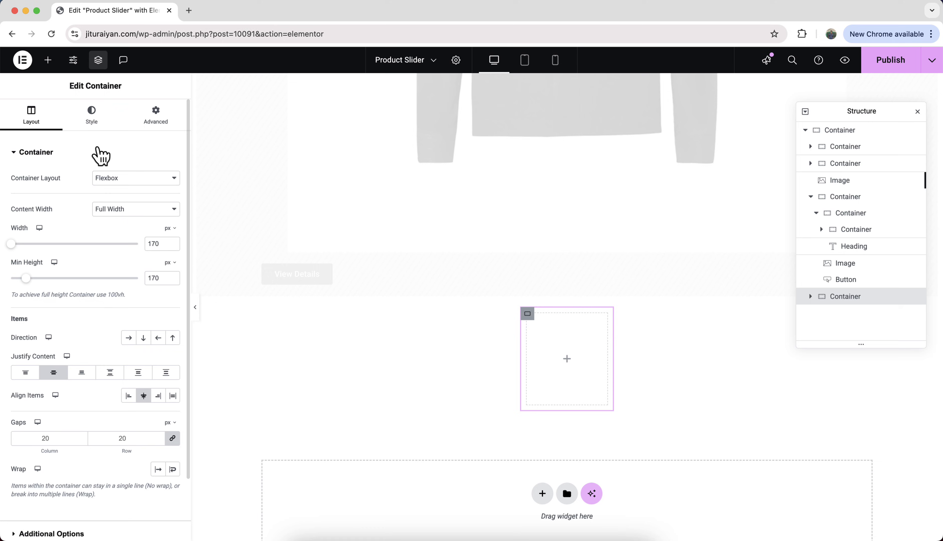
Step: Give the 170 px container a solid near-black background overlay at opacity 1 and a border radius of 100 px
click(89, 119)
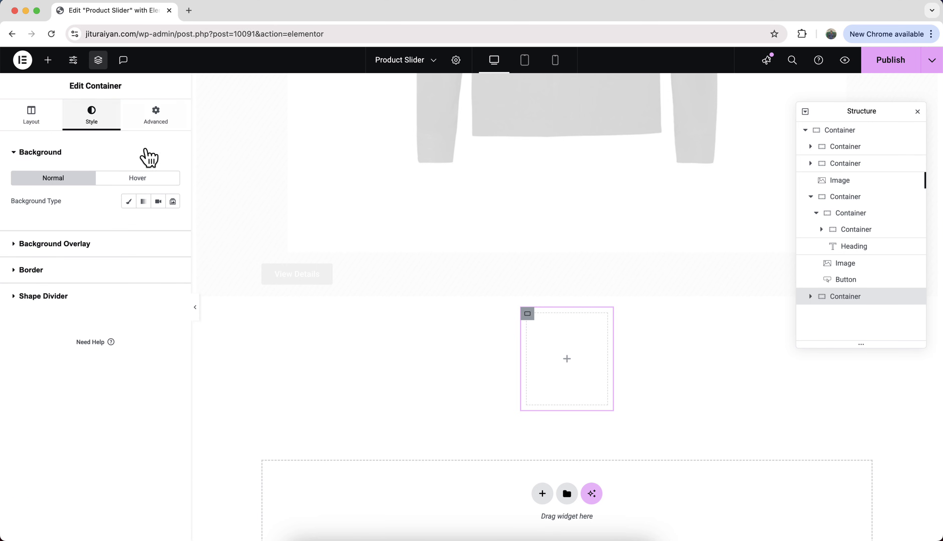
click(97, 247)
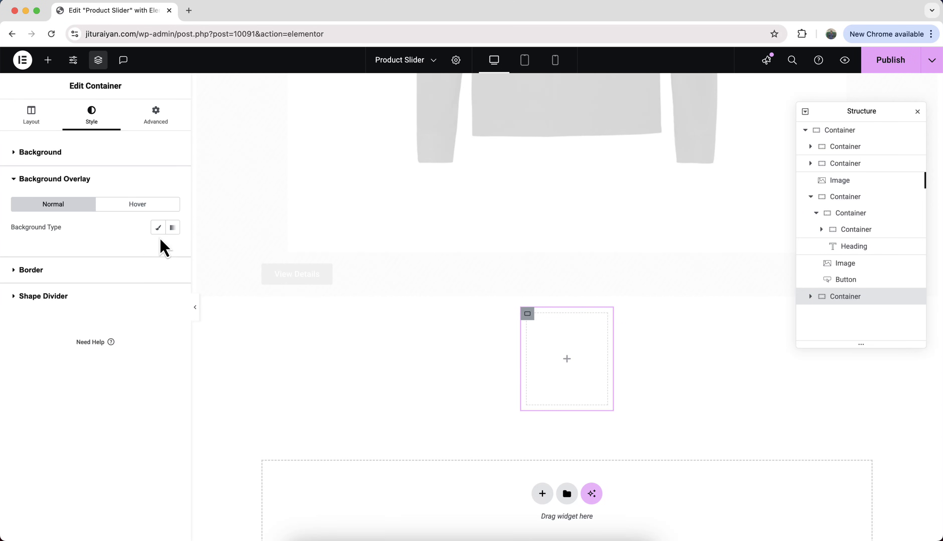
click(158, 228)
click(173, 250)
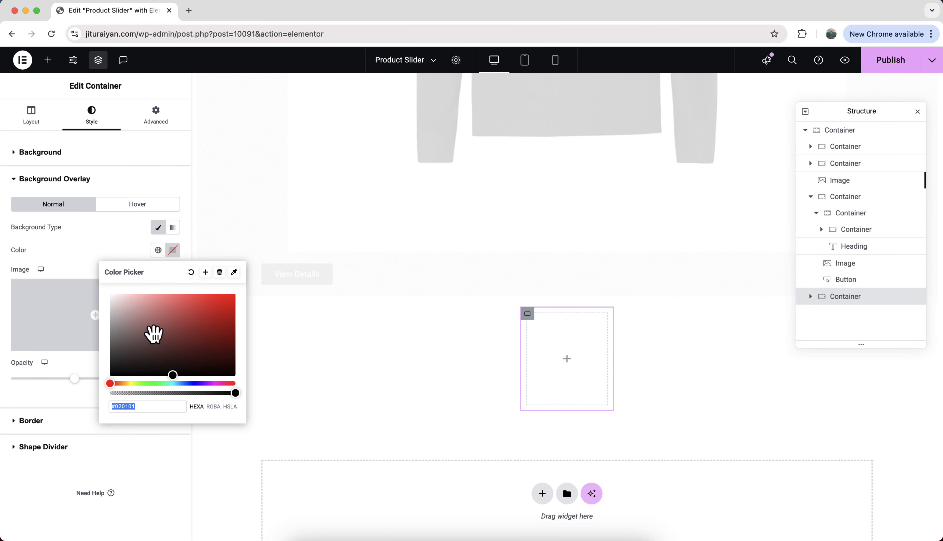
drag(153, 333, 149, 386)
click(88, 387)
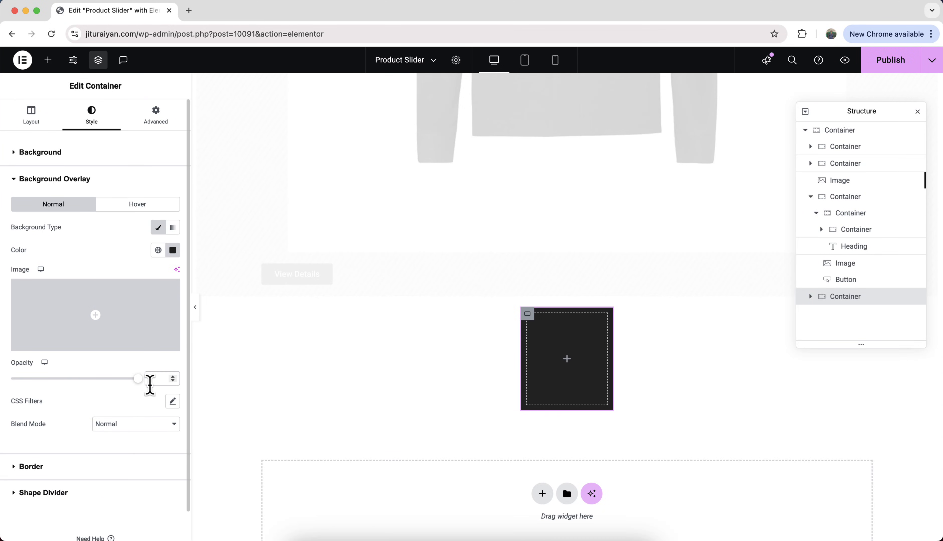
click(111, 474)
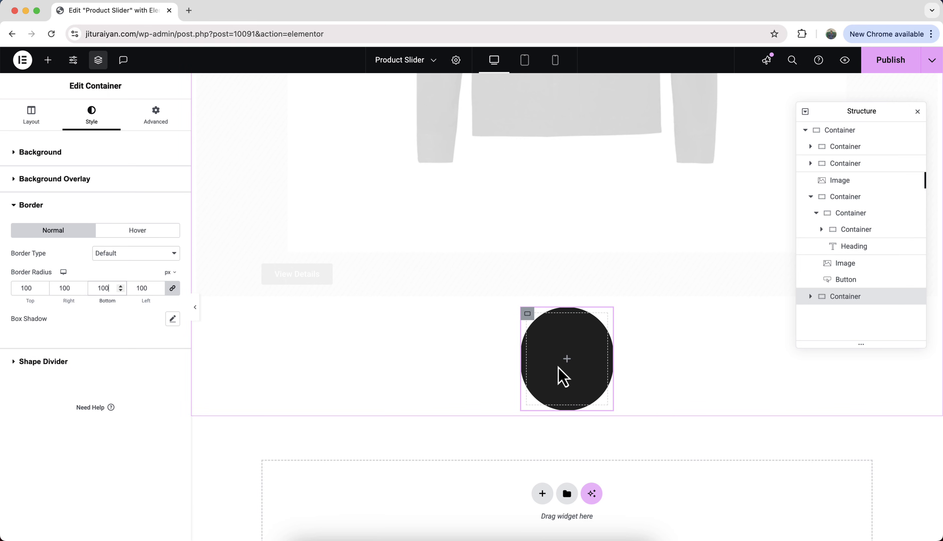
Step: Copy the round 170 px container and paste the copy inside the original
right_click(869, 299)
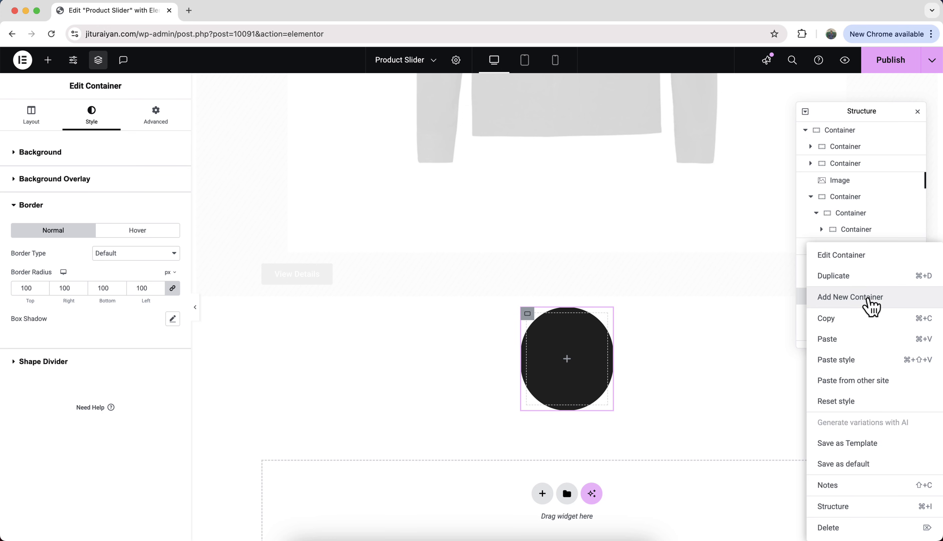
click(856, 319)
right_click(845, 301)
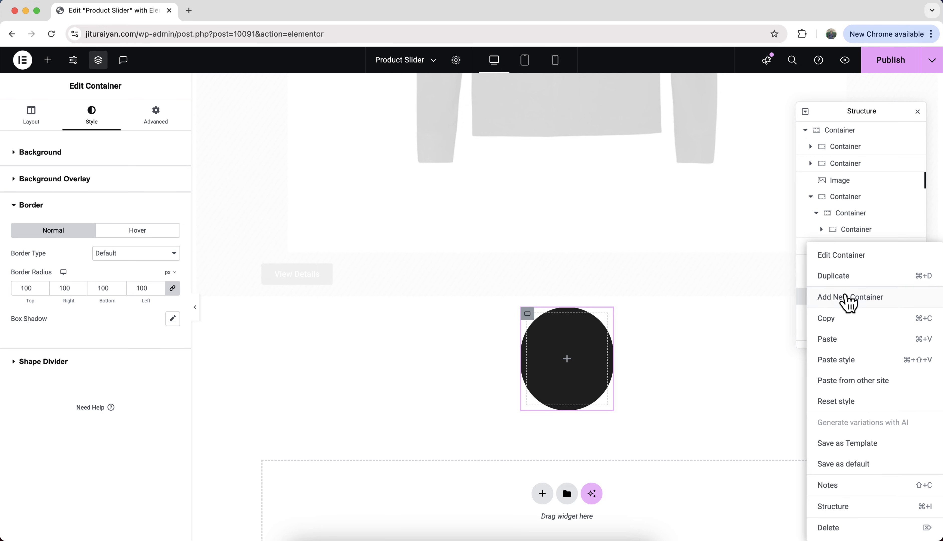
click(841, 340)
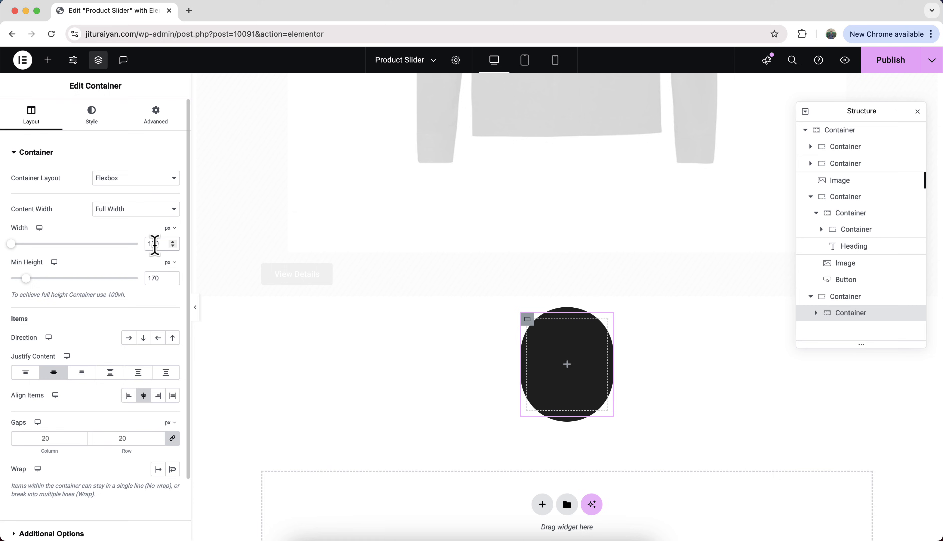
Step: Set the nested copy's width and minimum height to 65 px each
text(65)
double_click(155, 278)
text(65)
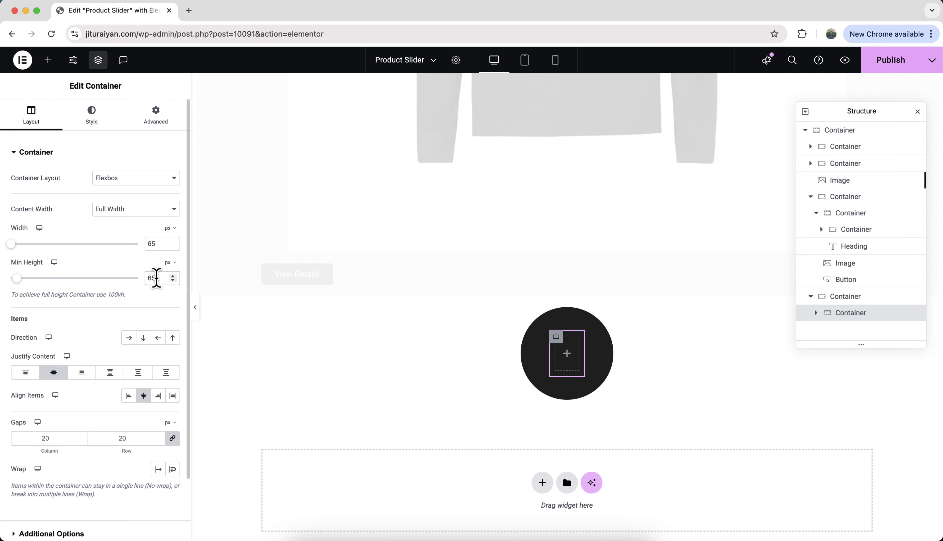
Step: Change the background overlay color of the nested 65 px container to #343434
click(106, 127)
click(126, 256)
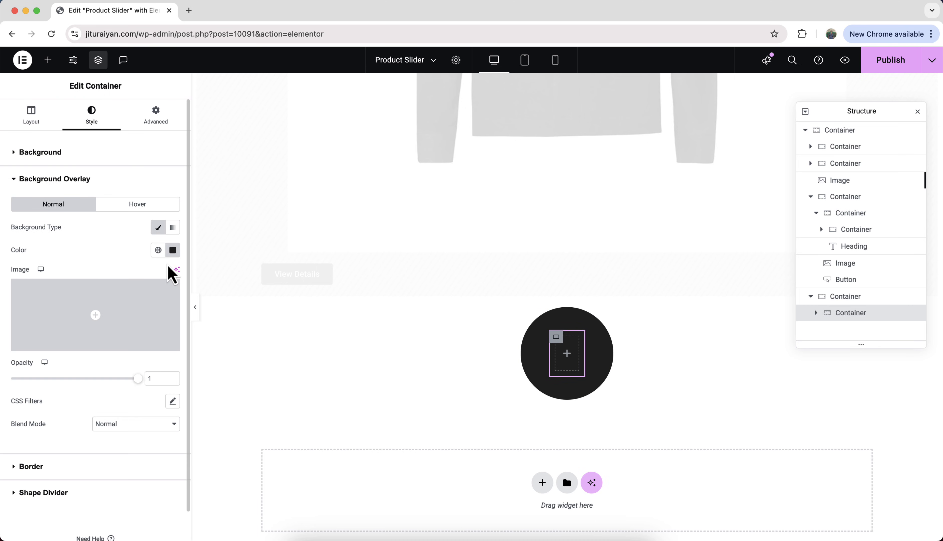
click(172, 249)
key(super+v)
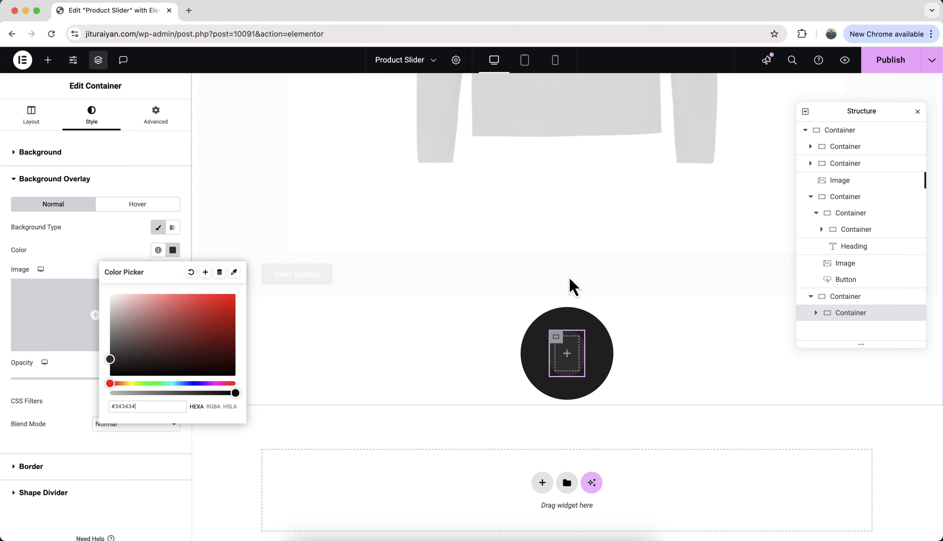
Step: Set the outer 170 px round container's position to Absolute
click(840, 298)
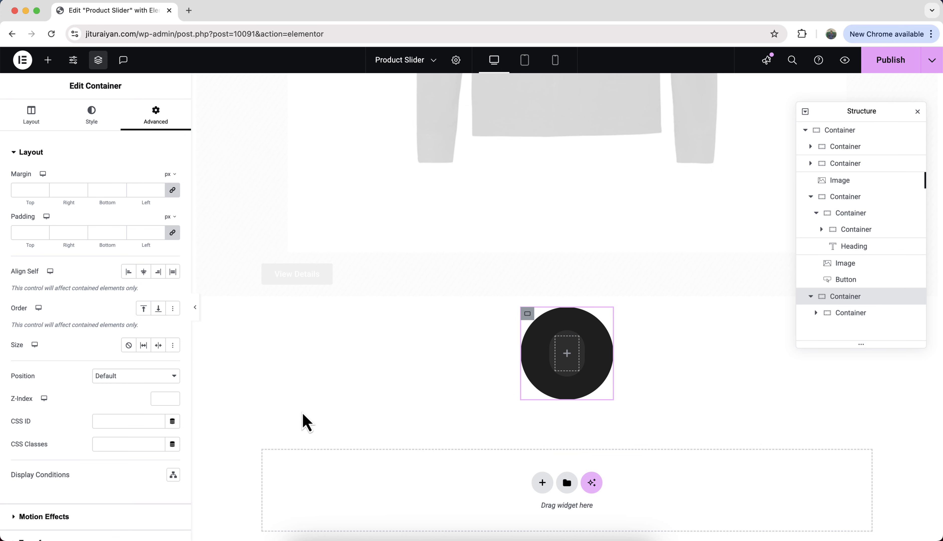
click(161, 377)
click(162, 386)
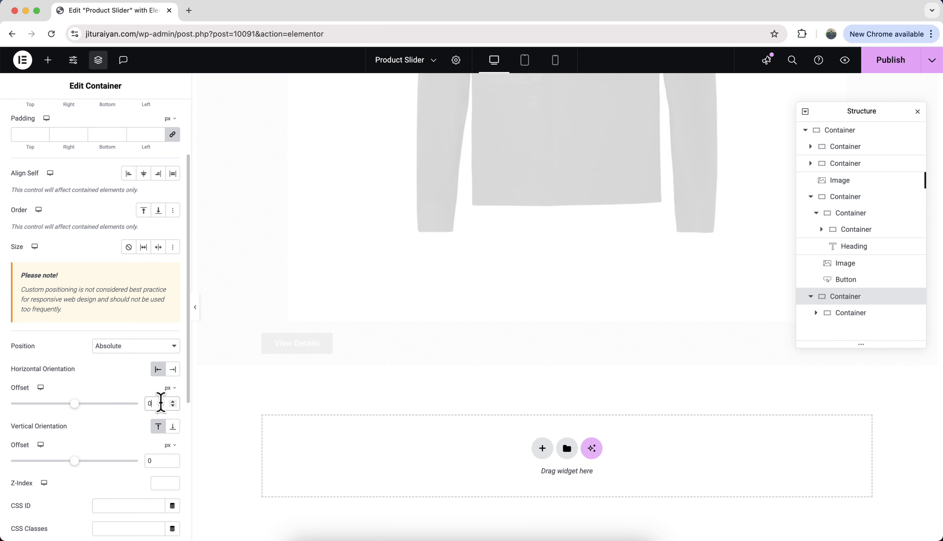
Step: Anchor the outer round container to its parent's bottom edge with a 30 px offset, clear its horizontal offset, and set its Z-index to 20
click(173, 427)
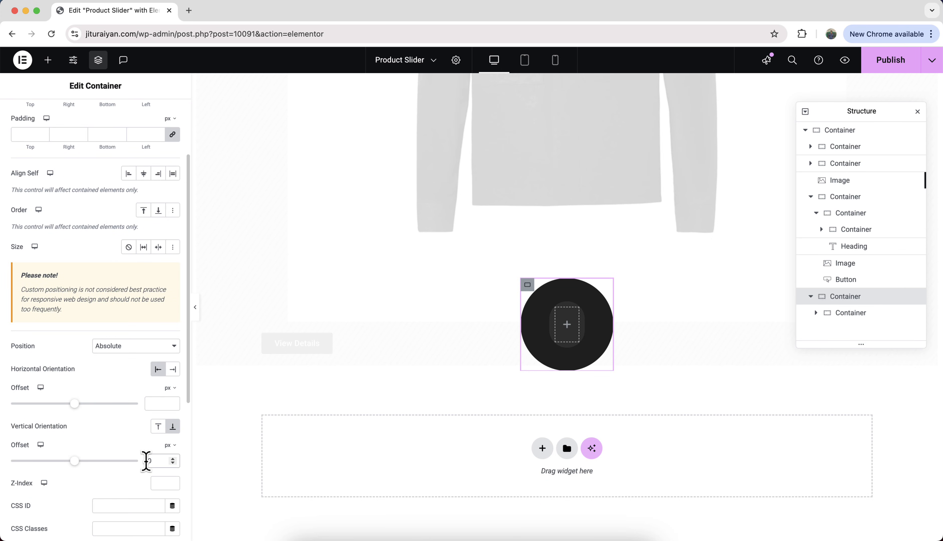
click(145, 461)
text(30)
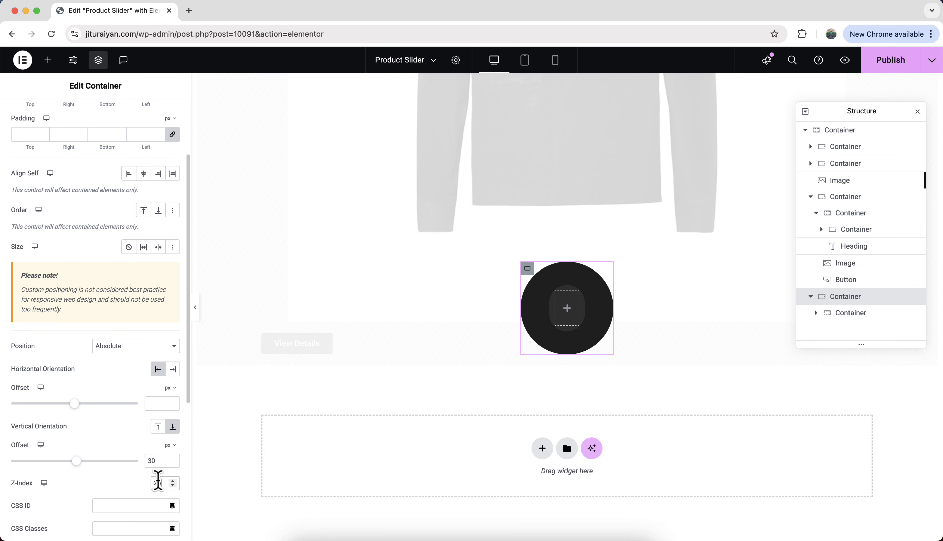
scroll(176, 486, down, 1)
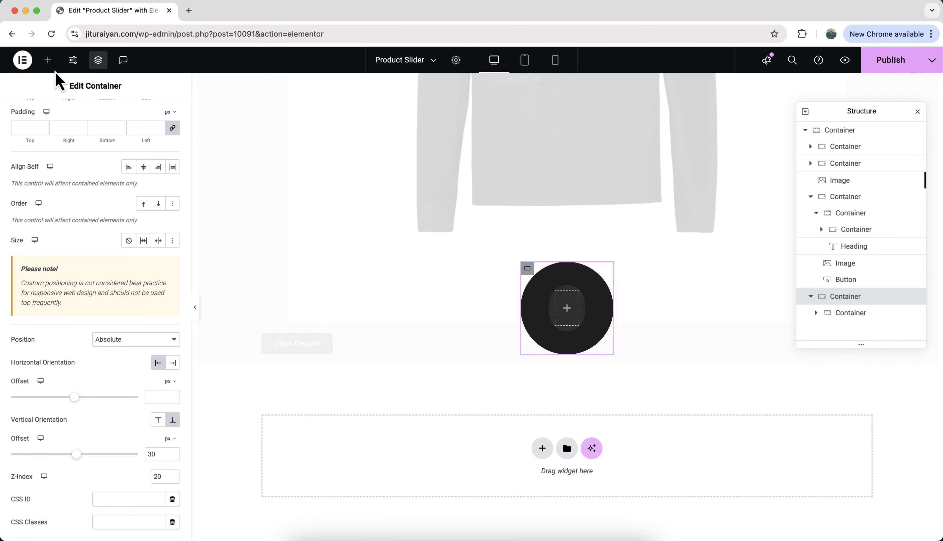
Step: Add a heading titled "VIEW" inside the outer round container, above the nested circle
click(48, 61)
drag(53, 276, 563, 279)
triple_click(115, 204)
text(VIEW)
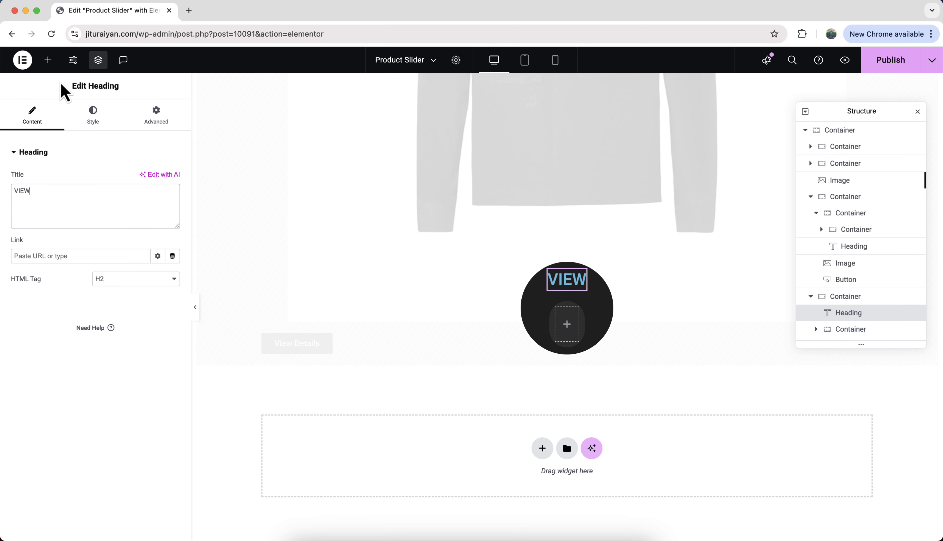
Step: Add an icon below the VIEW heading and assign it the double left-arrow SVG from the media library
click(48, 60)
drag(44, 491, 564, 299)
click(156, 255)
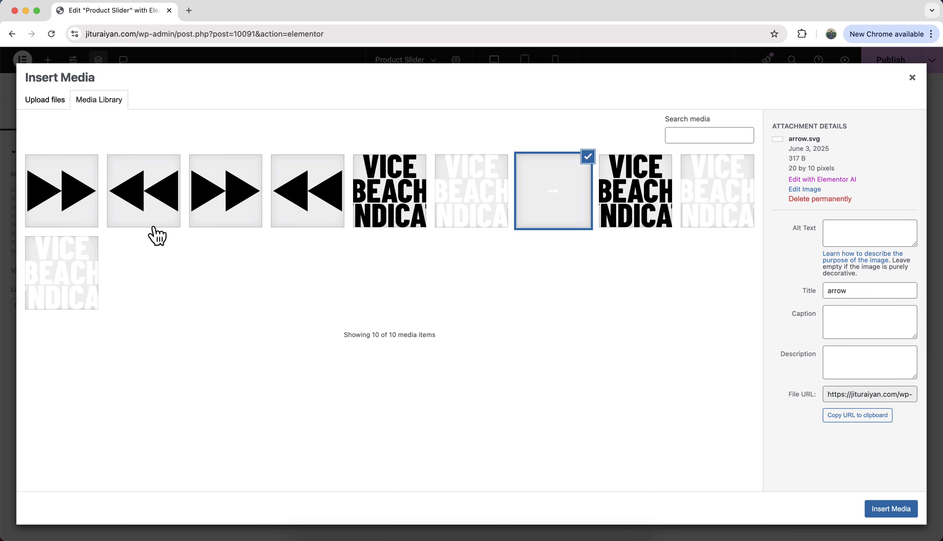
click(154, 213)
click(892, 511)
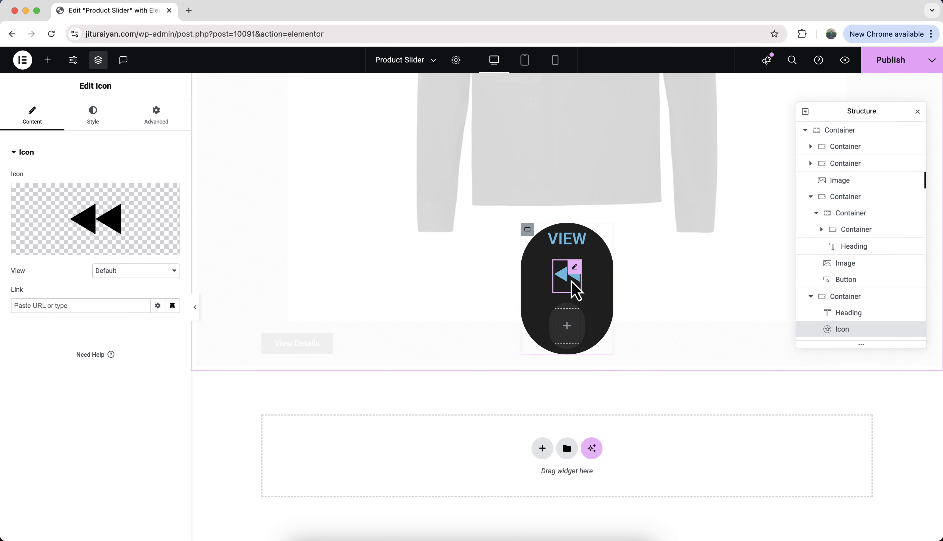
Step: Duplicate the left-arrow icon and replace the SVG of one with right-arrow.svg from the media library
right_click(575, 291)
click(594, 311)
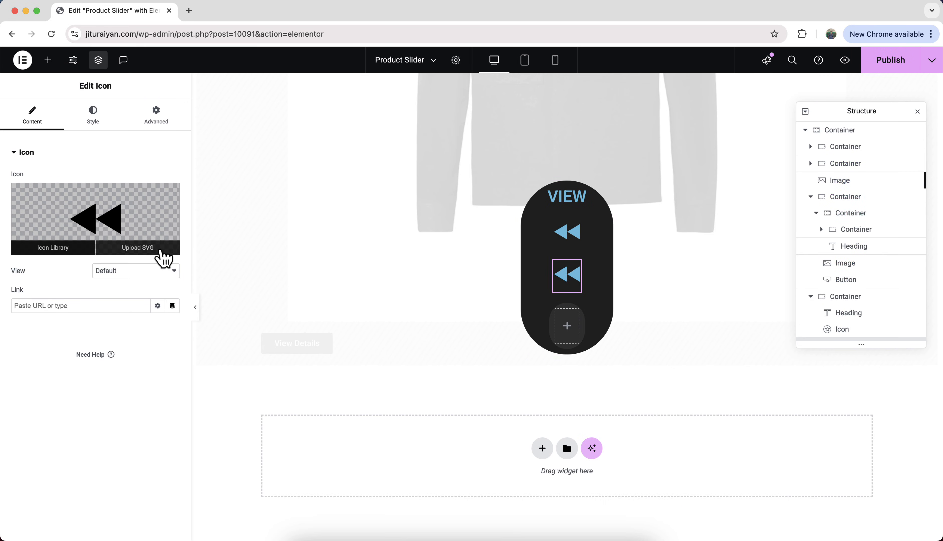
click(164, 254)
click(227, 212)
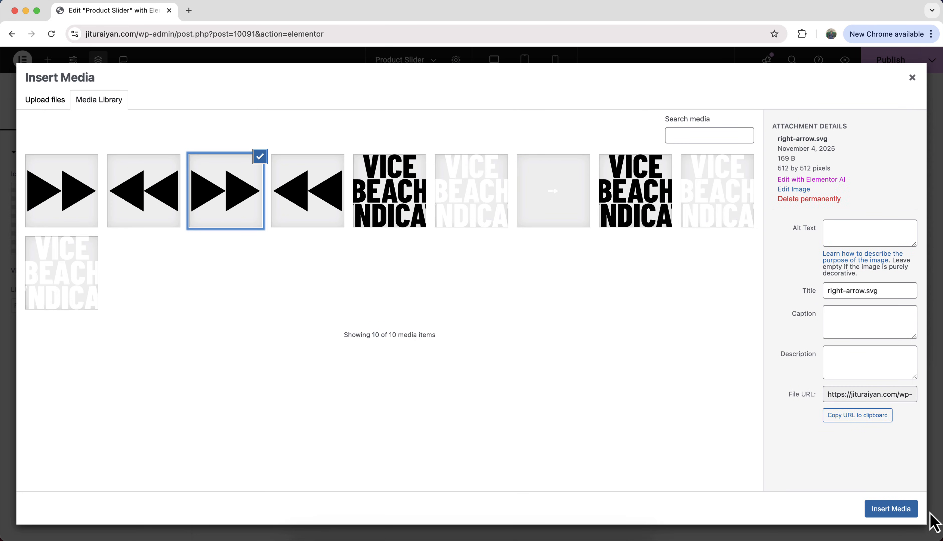
click(905, 510)
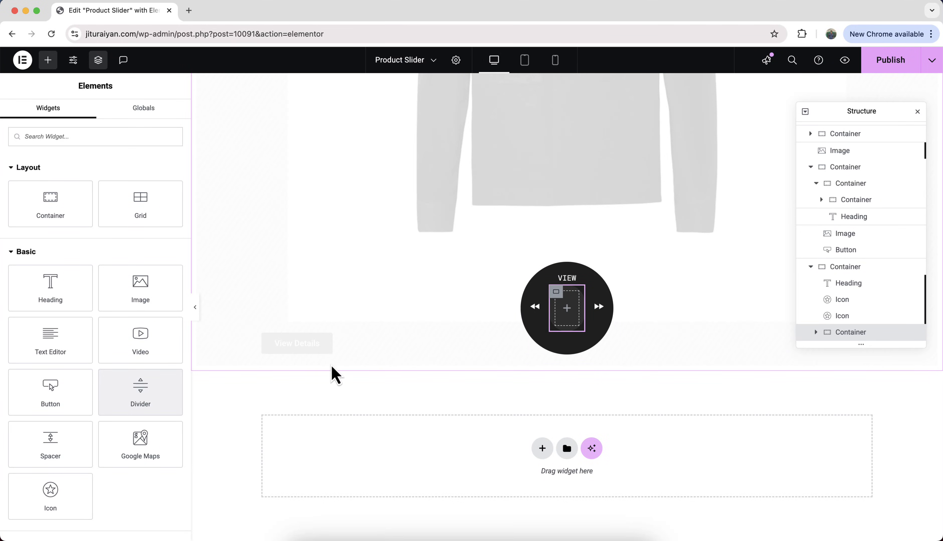
Step: Add a divider inside the nested inner circle and style it with color #FFFFFF, a weight of 2 px and a gap of 0
drag(143, 402, 569, 321)
click(94, 116)
click(175, 179)
drag(150, 238, 79, 207)
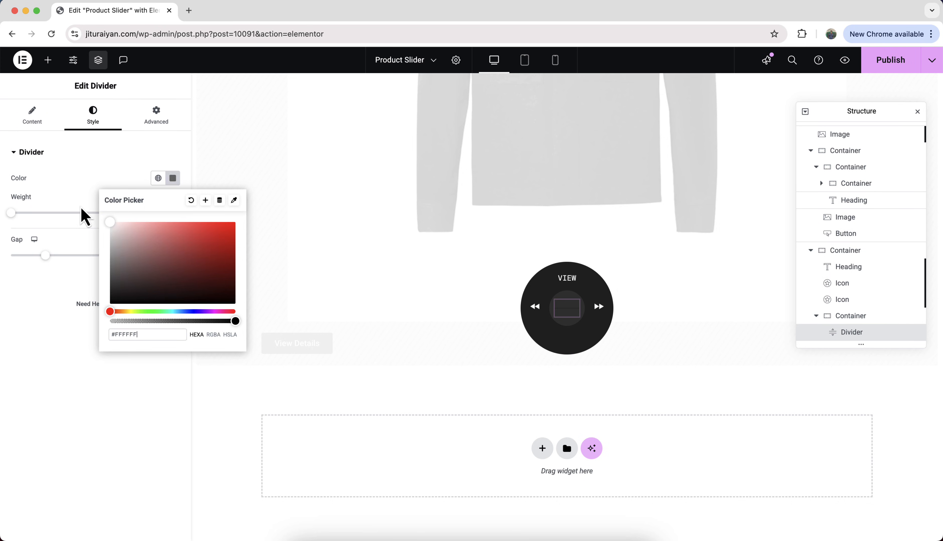
click(79, 185)
double_click(158, 212)
text(2)
double_click(163, 254)
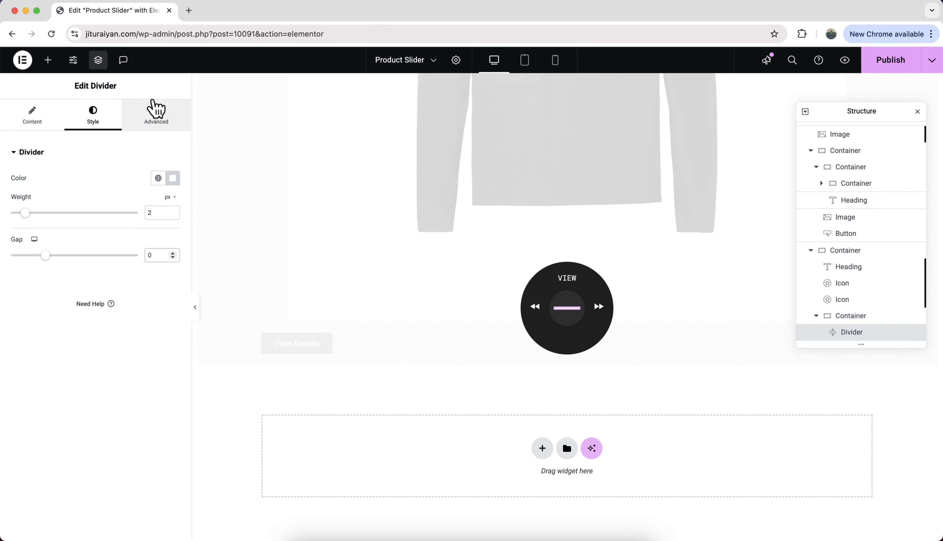
Step: Give the divider a custom width of 20 px
click(154, 112)
click(148, 265)
click(139, 301)
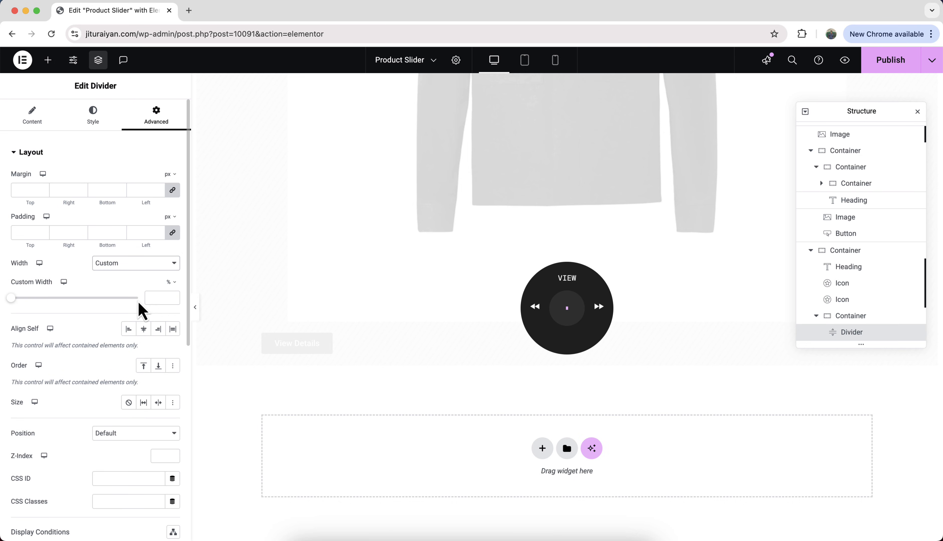
click(158, 297)
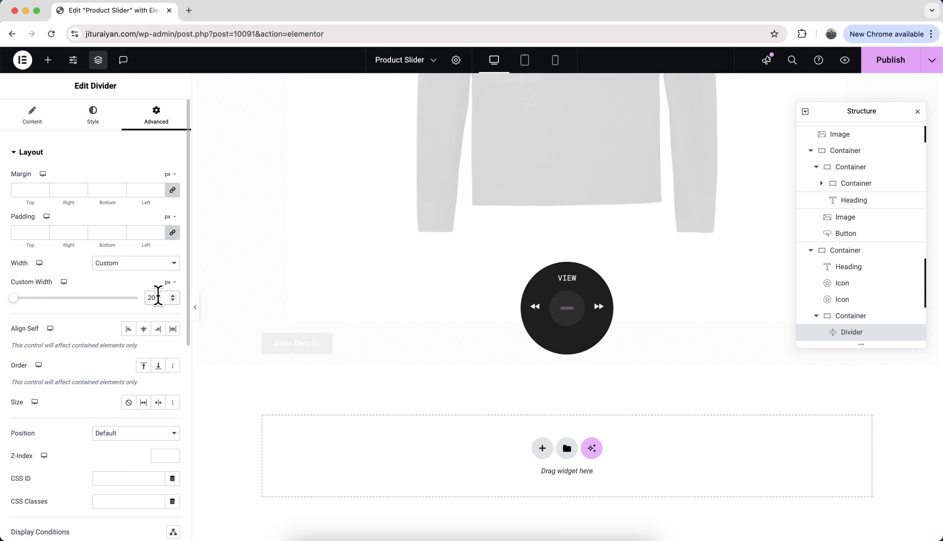
Step: Set the divider's position to Absolute and clear its horizontal and vertical offsets
click(127, 434)
click(127, 446)
scroll(129, 452, down, 2)
scroll(127, 451, down, 3)
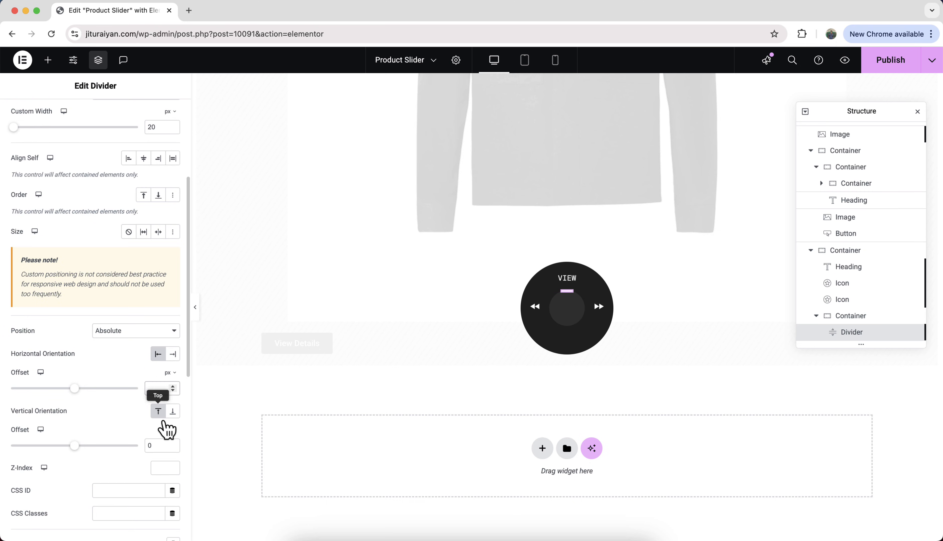
click(163, 446)
Step: Rotate the divider by 45 degrees with a transform
scroll(139, 400, down, 6)
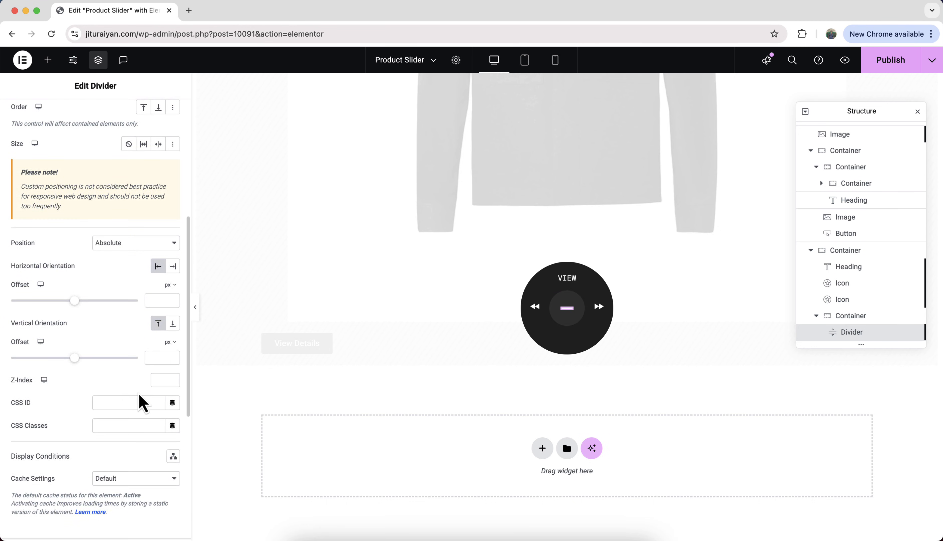
click(132, 409)
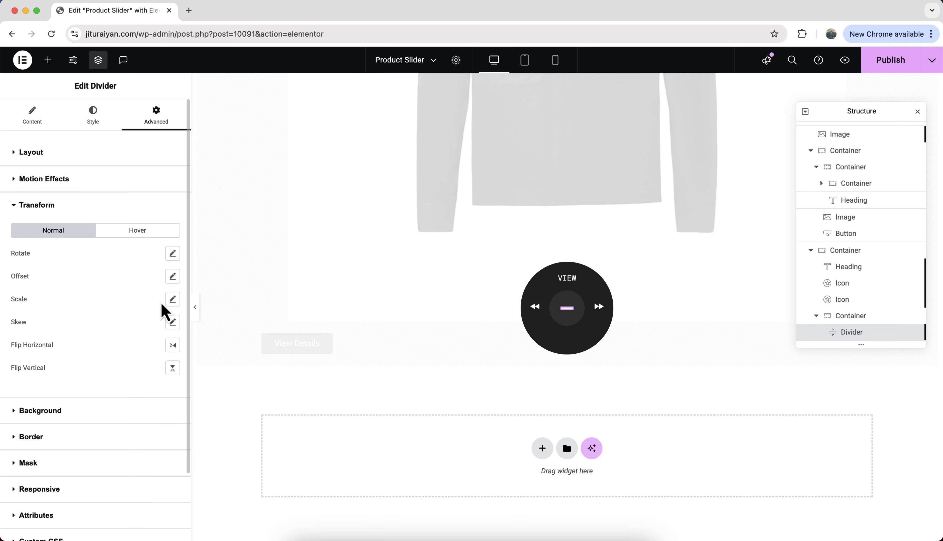
click(173, 254)
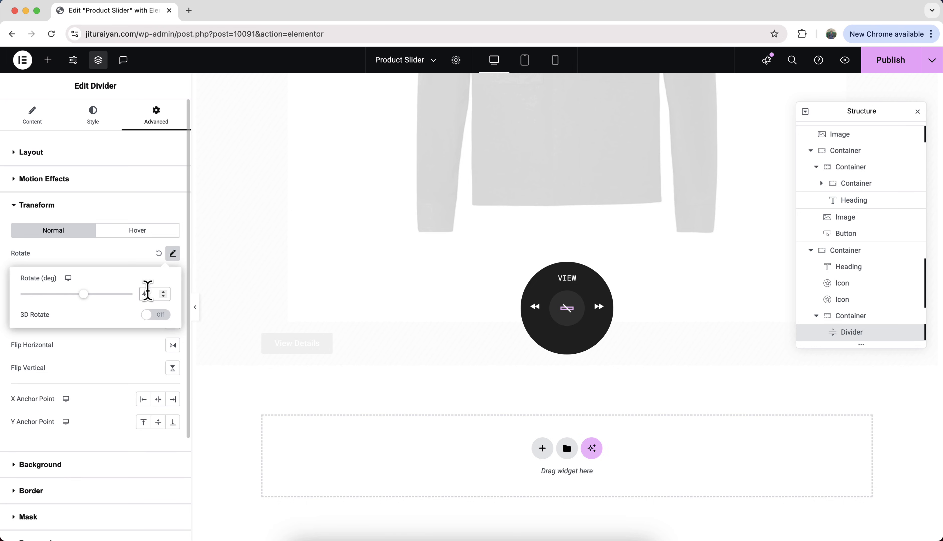
Step: Duplicate the rotated divider and set the copy's rotation to -45 degrees to form a cross
right_click(830, 337)
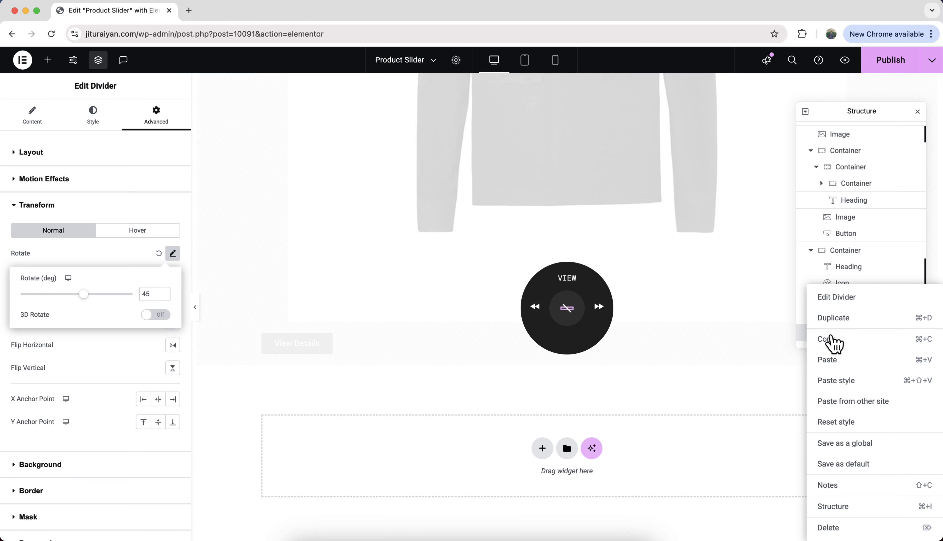
click(838, 319)
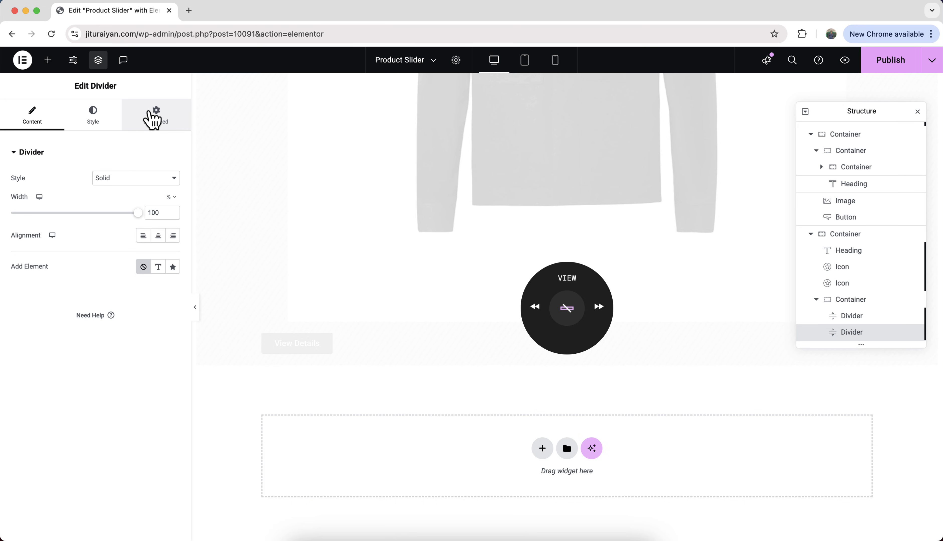
click(156, 114)
scroll(151, 262, down, 10)
click(131, 332)
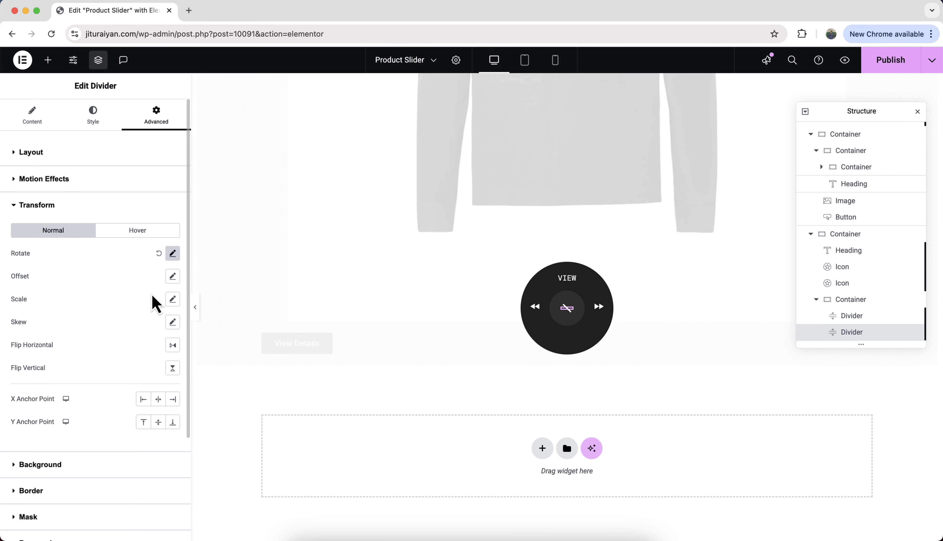
click(173, 253)
click(144, 294)
text(-45)
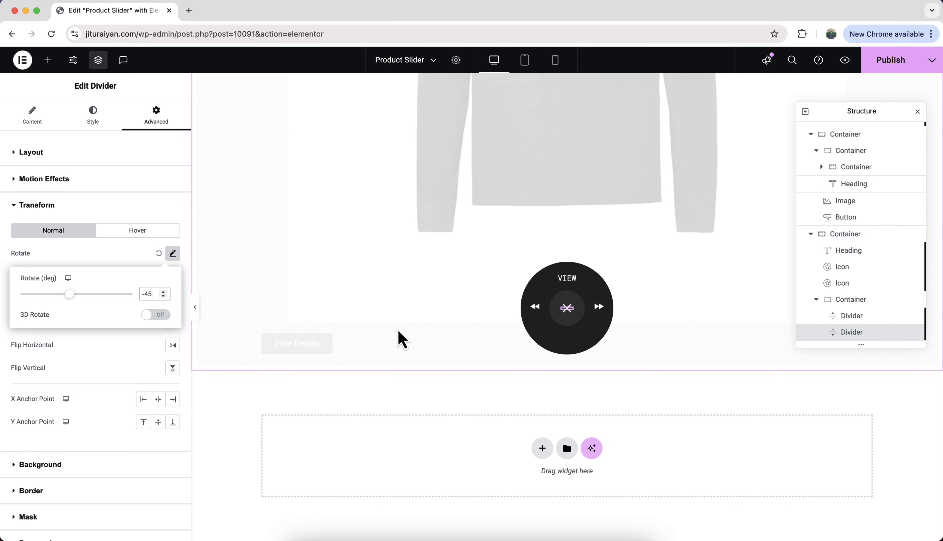
Step: Give the outermost container the slider's CSS class beginning with "mdw-sl"
scroll(839, 215, up, 4)
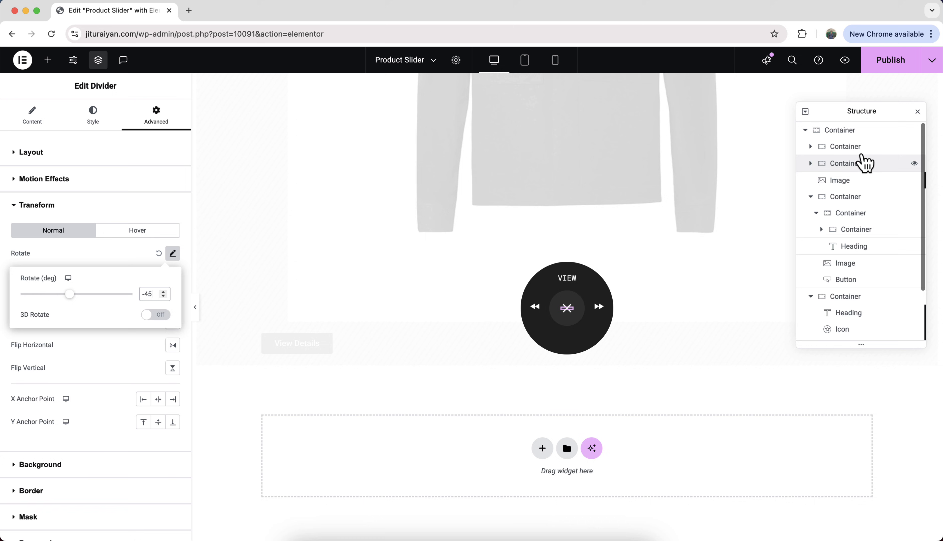
click(867, 131)
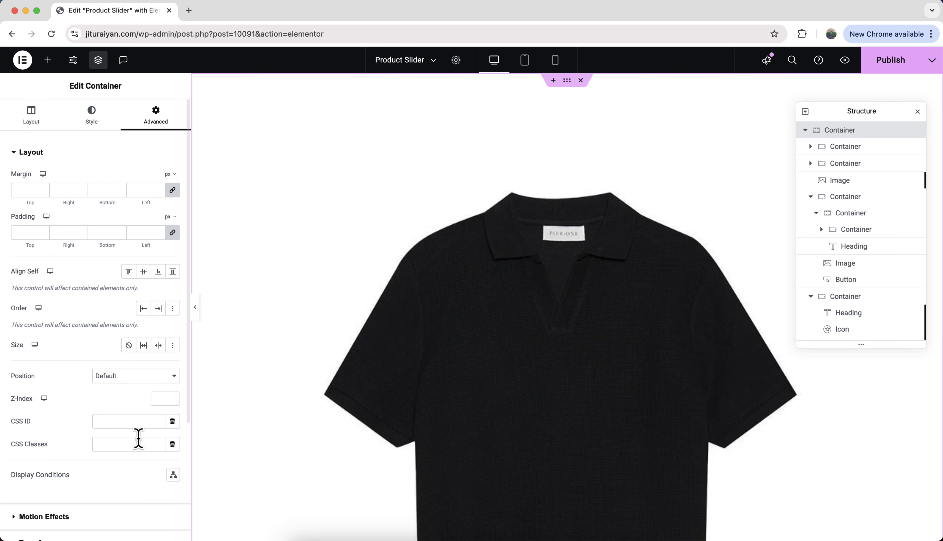
click(123, 444)
text(mdw-sl)
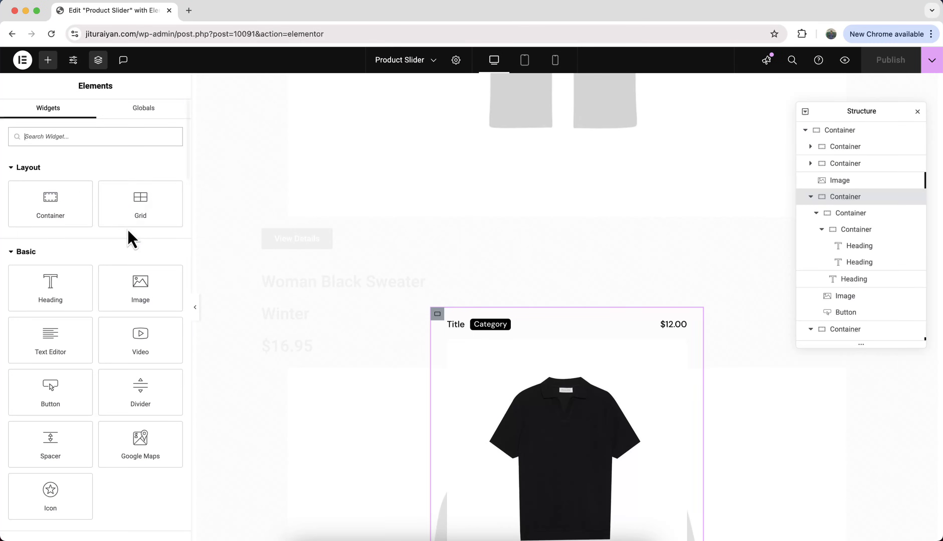
Step: Add an HTML widget as the first element of the outermost container and paste the mdw-slider-142 code into it
click(79, 138)
text(html)
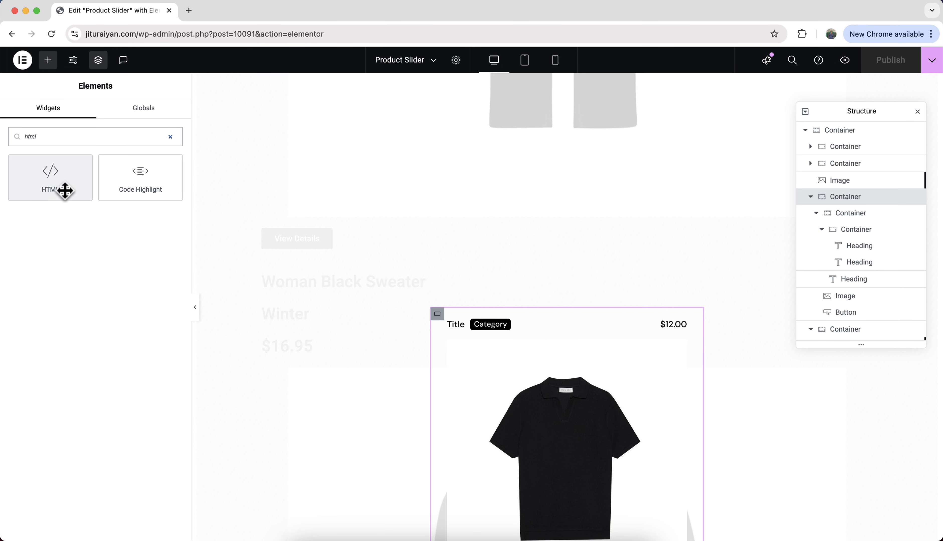
drag(65, 189, 563, 206)
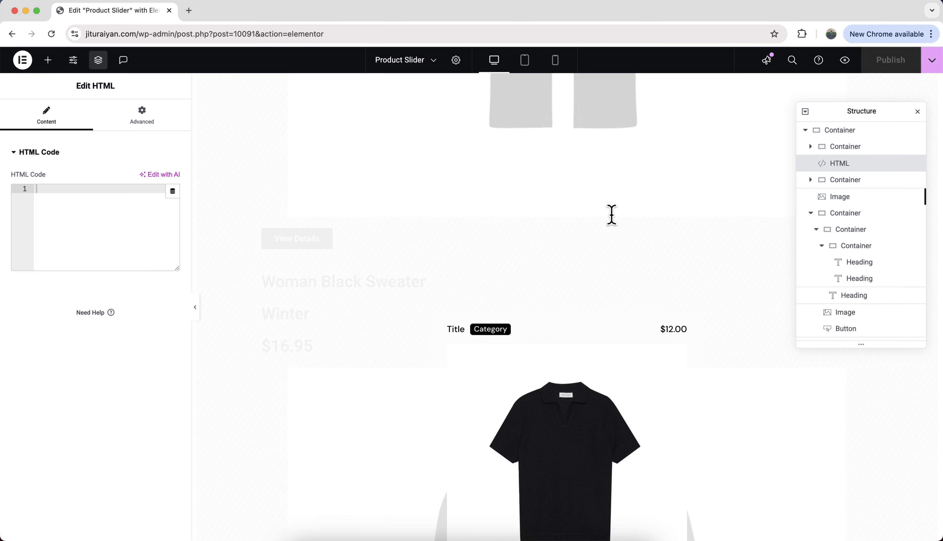
drag(884, 167, 880, 142)
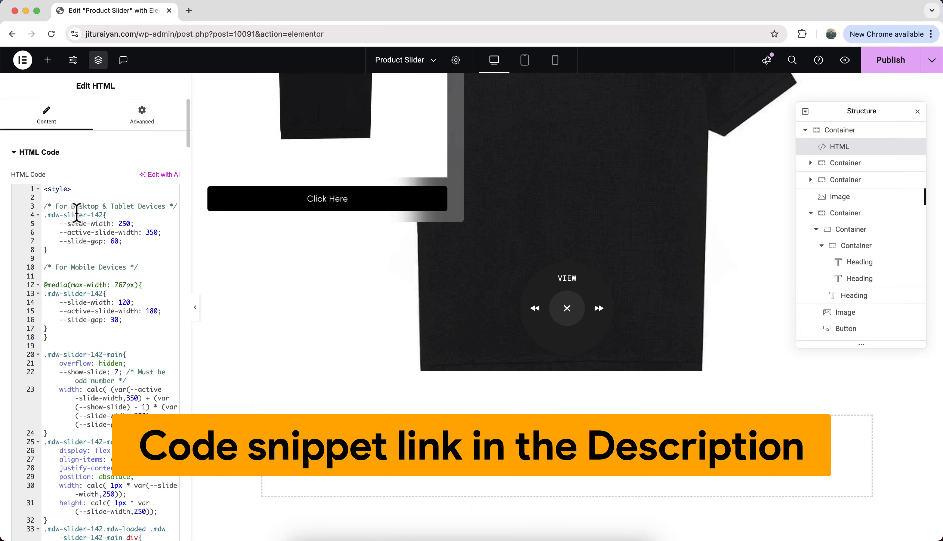
key(super+v)
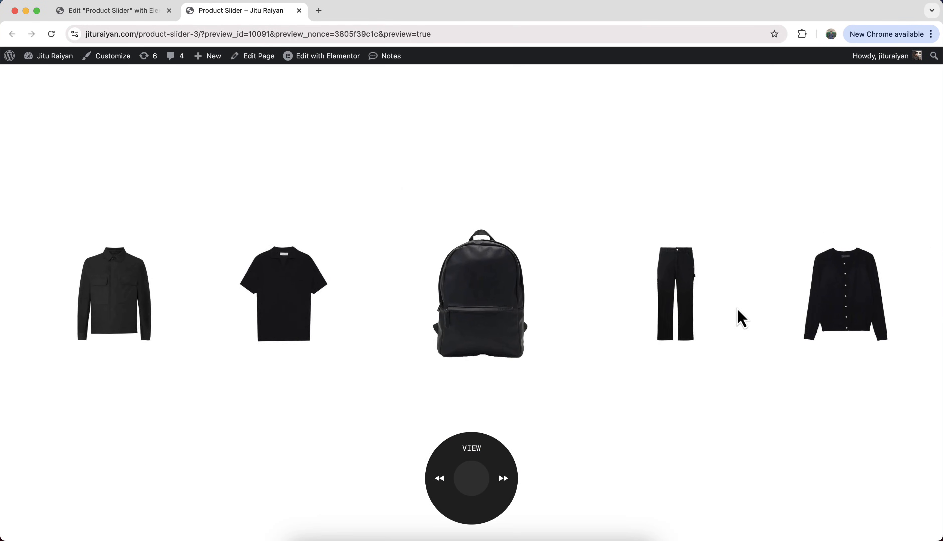
Step: In the page preview, open and close a product card using the wheel's center control, and return to the Elementor editor
click(471, 481)
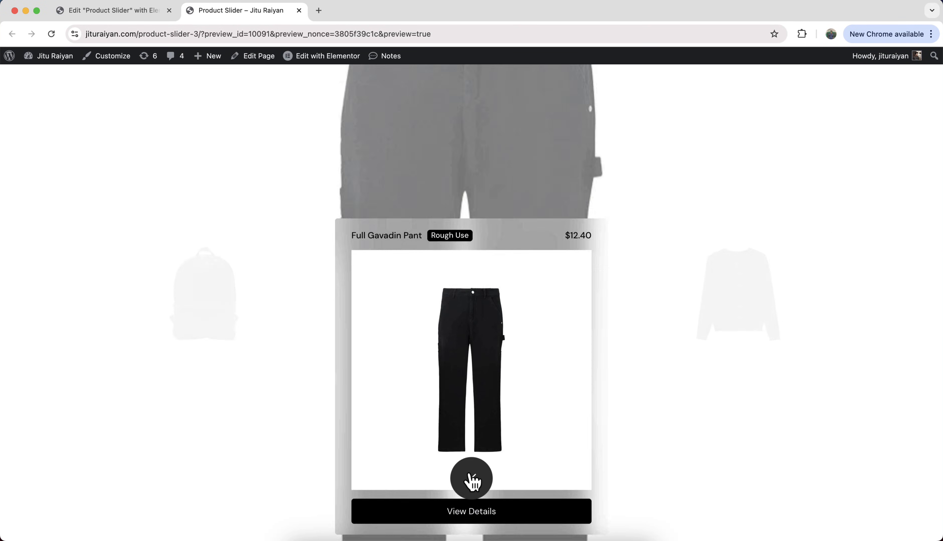
click(482, 476)
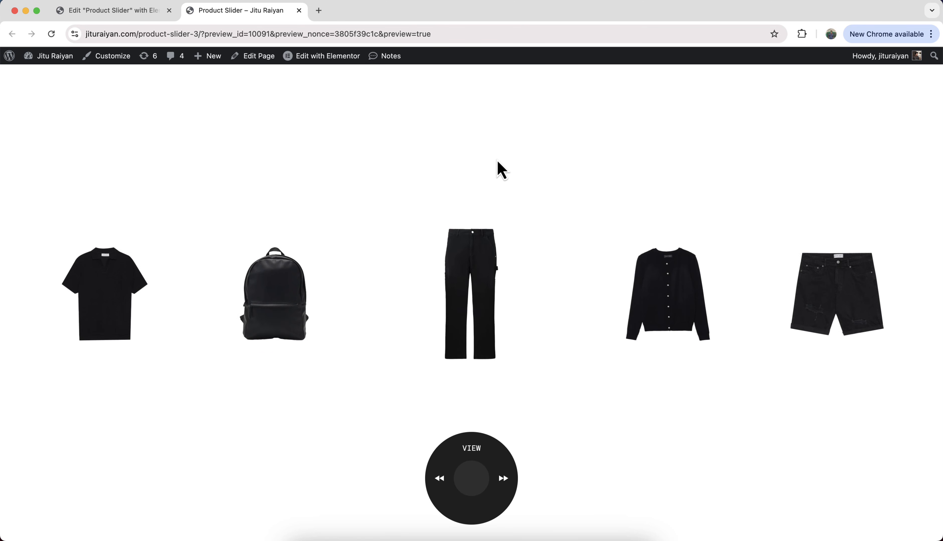
click(147, 12)
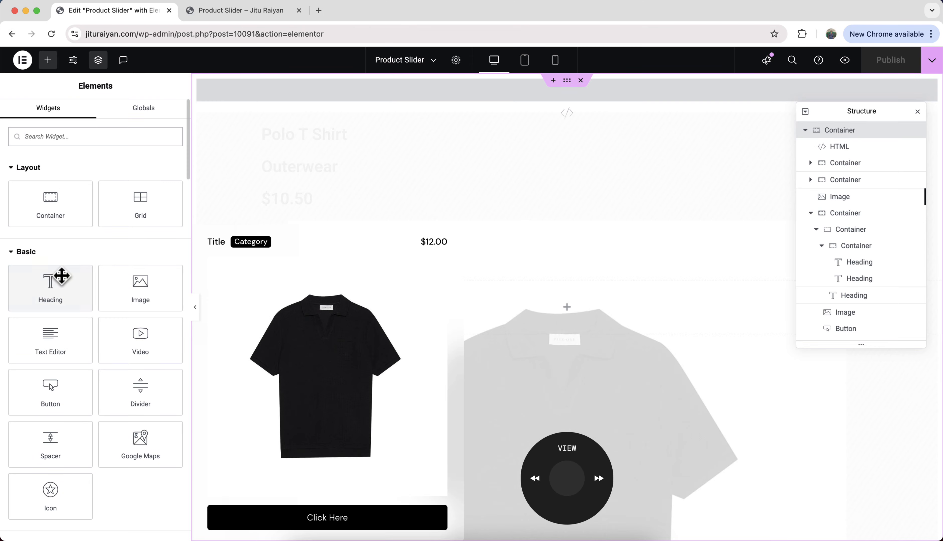
Step: Add a heading titled "Best Sellers" directly below the HTML widget in the outermost container
drag(60, 273, 545, 226)
drag(858, 183, 857, 162)
triple_click(126, 204)
text(Best Sellers)
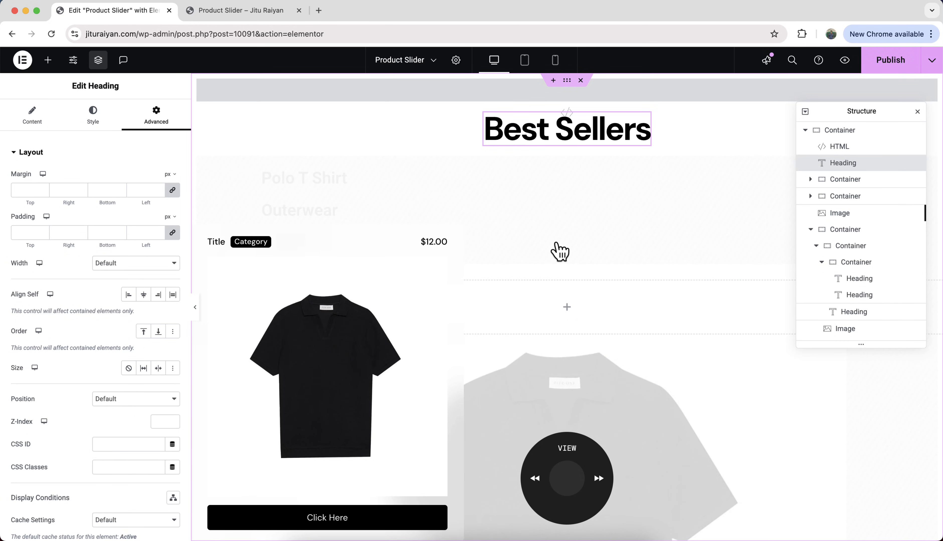
Step: Set the Best Sellers heading's position to Absolute and clear its horizontal offset
click(116, 404)
click(116, 414)
scroll(124, 412, down, 3)
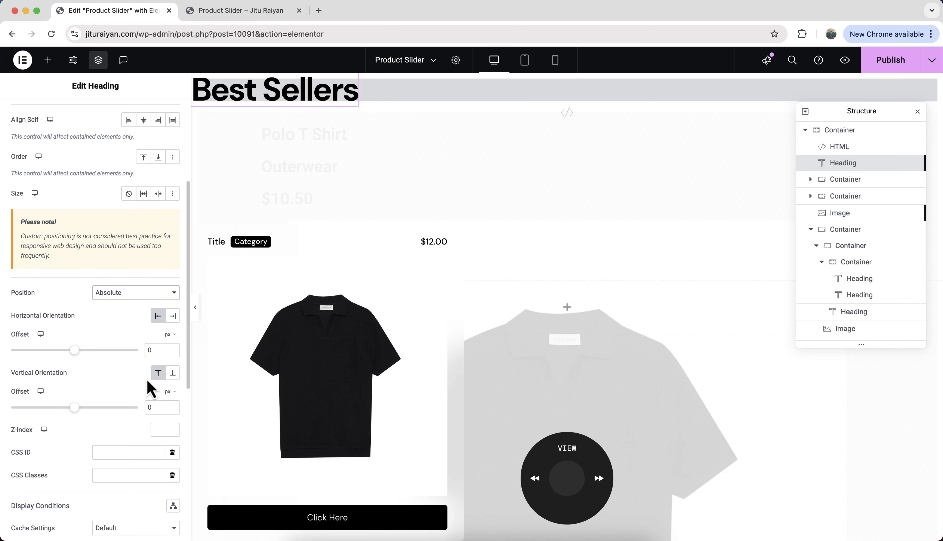
click(154, 349)
key(BackSpace)
Step: Anchor the Best Sellers heading vertically to the bottom with a custom offset of calc(50% + 240px)
click(173, 373)
click(169, 391)
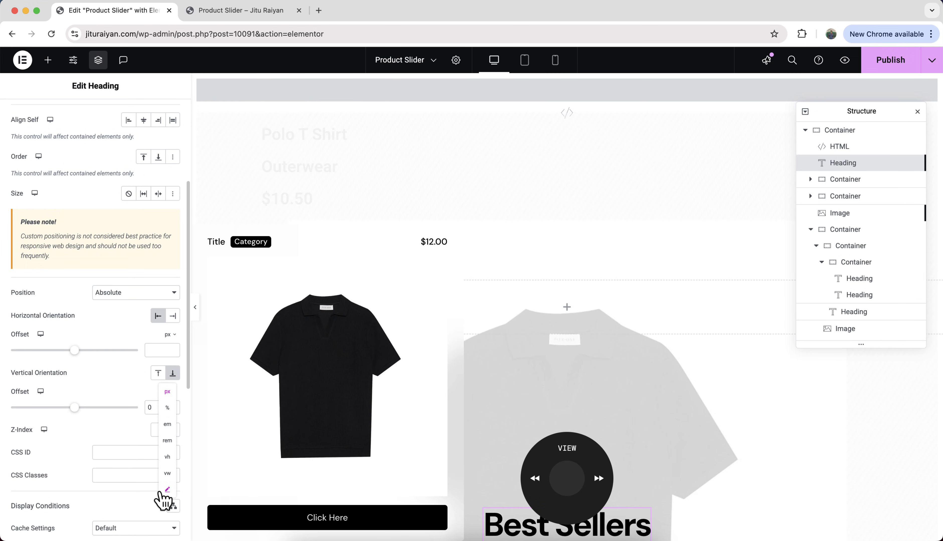
click(161, 494)
text(calc(50% + 240)
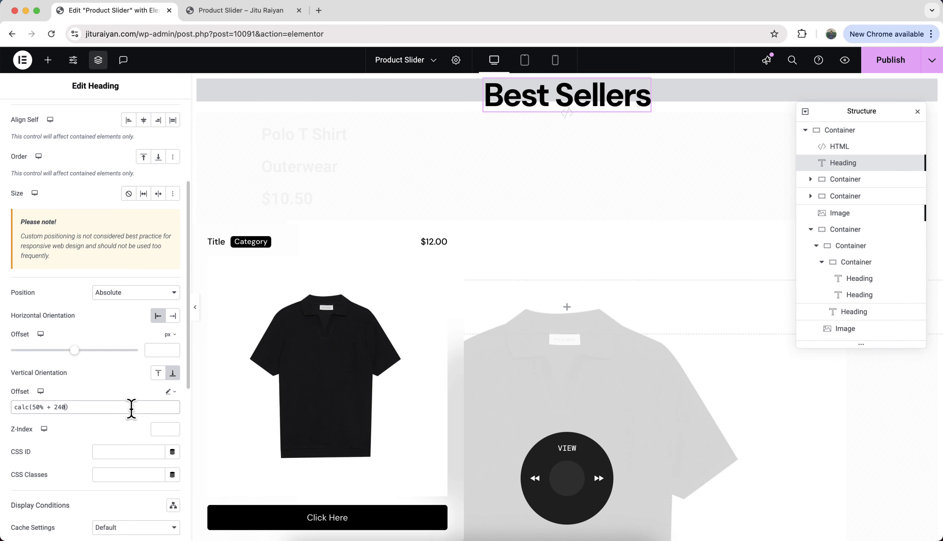
text(px)
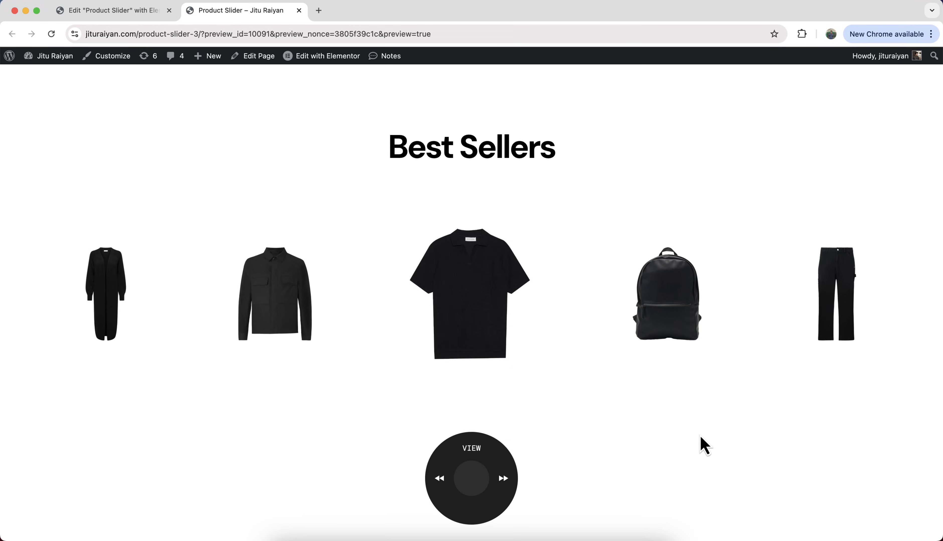
Step: Narrow the page preview to check responsiveness, and set the heading's mobile portrait bottom offset to calc(100% - 46% + 130px)
drag(941, 385, 215, 390)
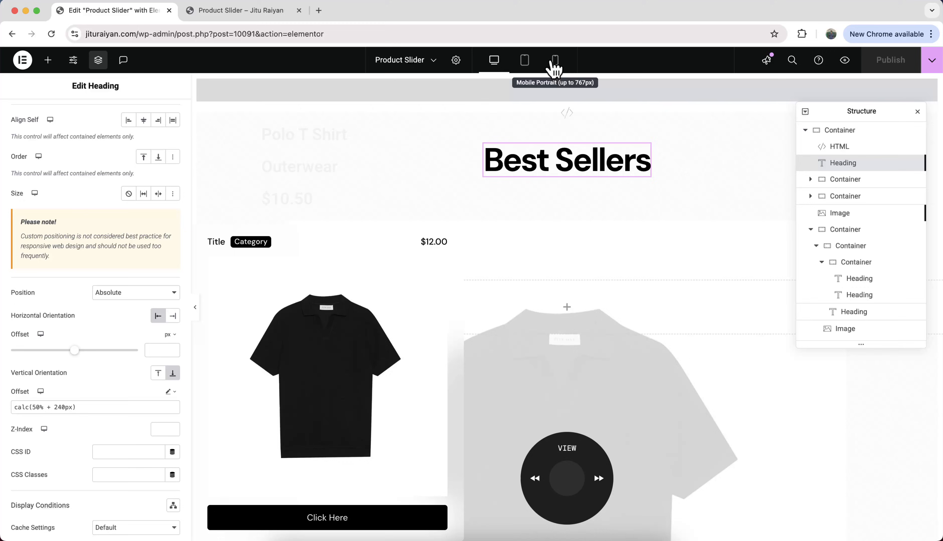
click(554, 62)
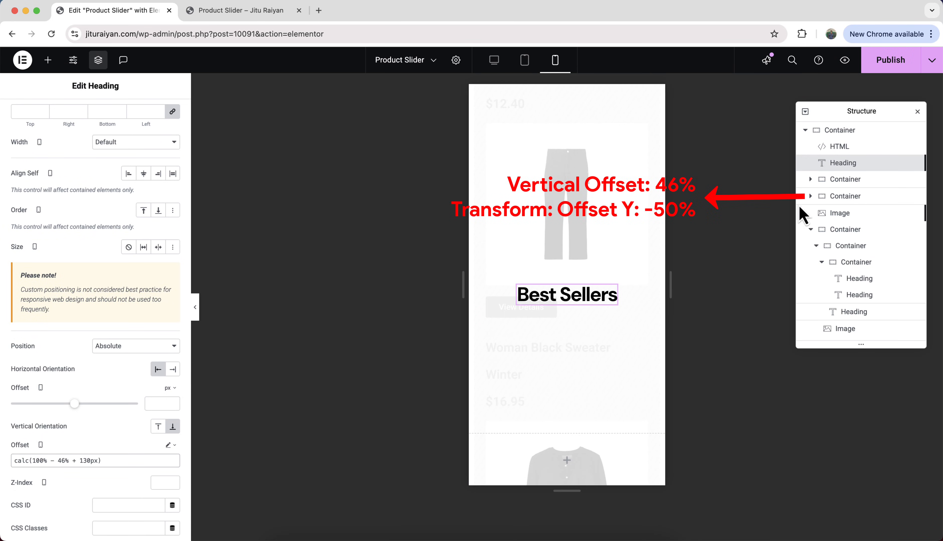
Step: For mobile portrait, set the click wheel's center container to 65 px wide and the wheel's parent container to 170 px wide
click(876, 204)
scroll(524, 295, down, 5)
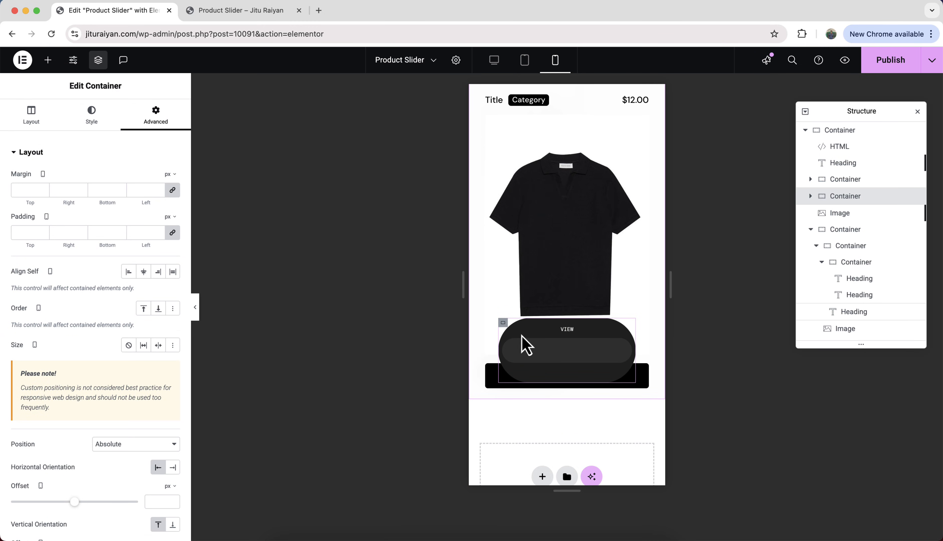
click(508, 350)
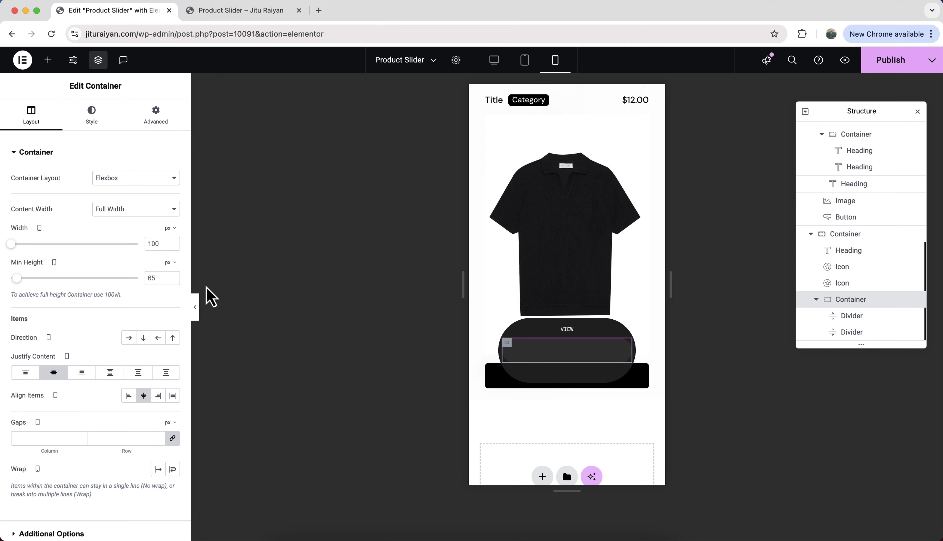
text(65)
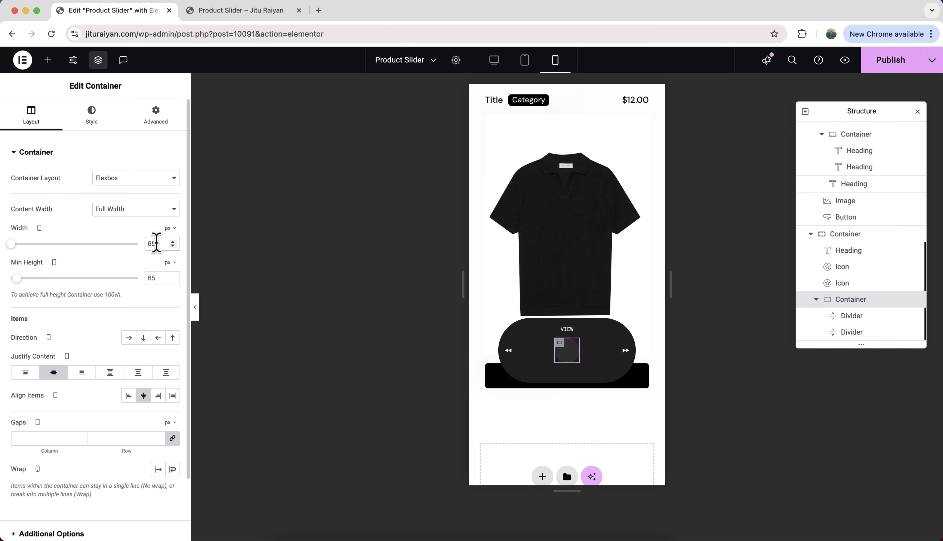
click(849, 236)
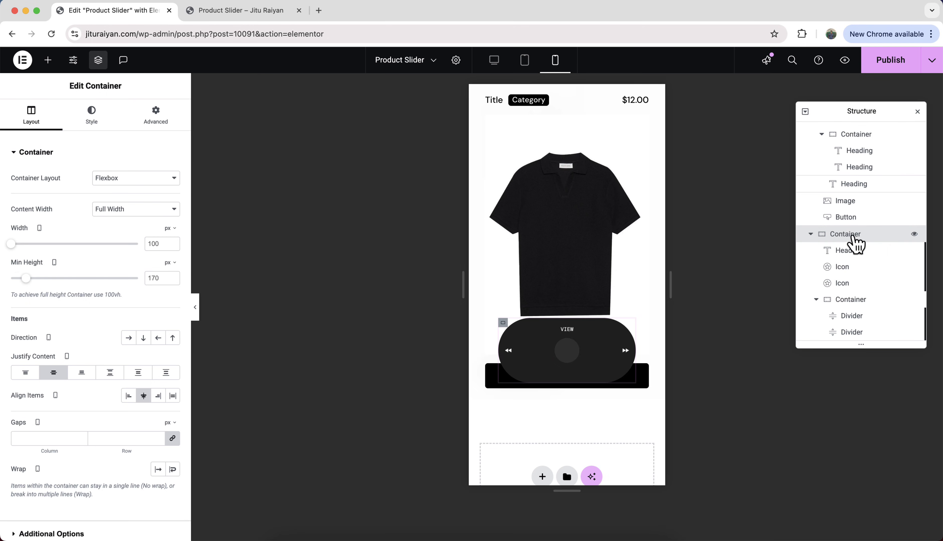
double_click(158, 243)
text(170)
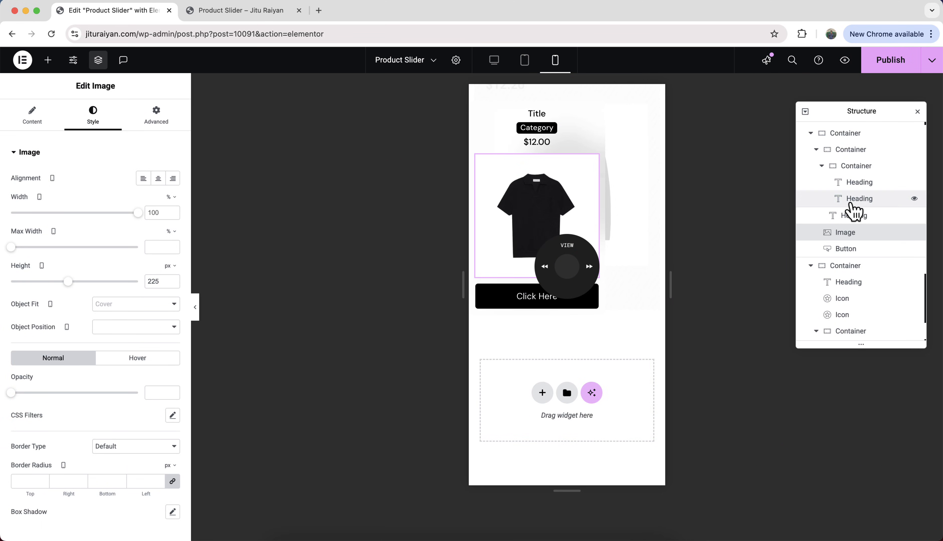
Step: Set the outermost container's mobile minimum height to 500 px
scroll(855, 210, up, 3)
click(862, 131)
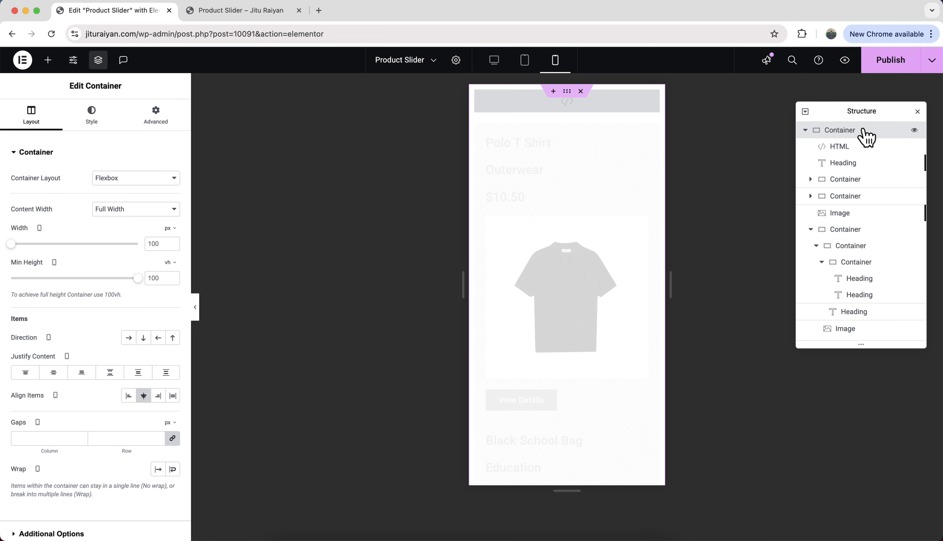
click(168, 263)
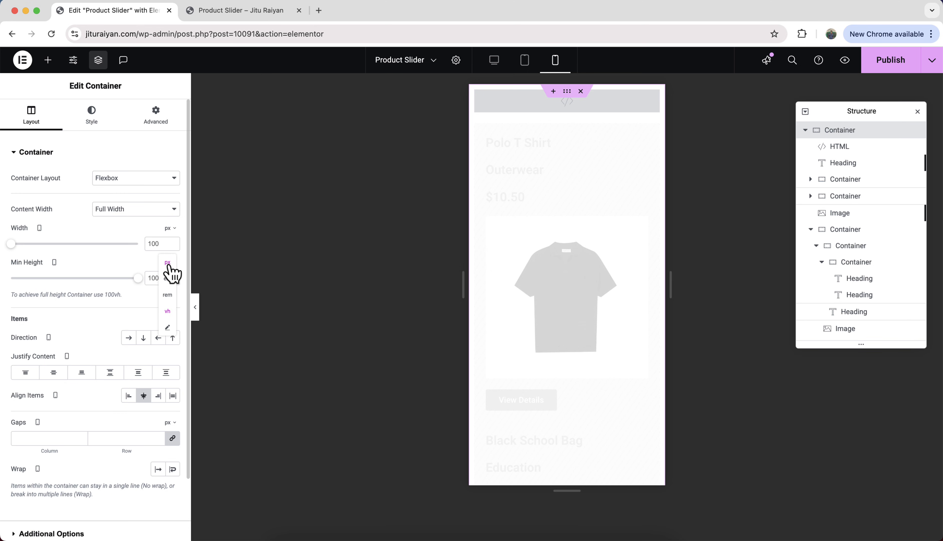
click(169, 265)
double_click(154, 280)
text(500)
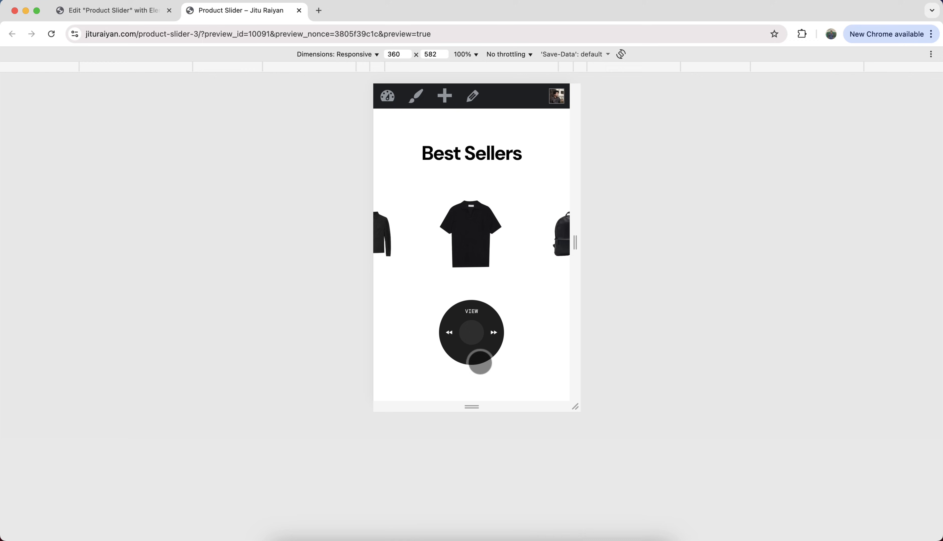
Step: Test the mobile-sized page preview by opening the centered product's card with the wheel's center control and closing it again
click(471, 341)
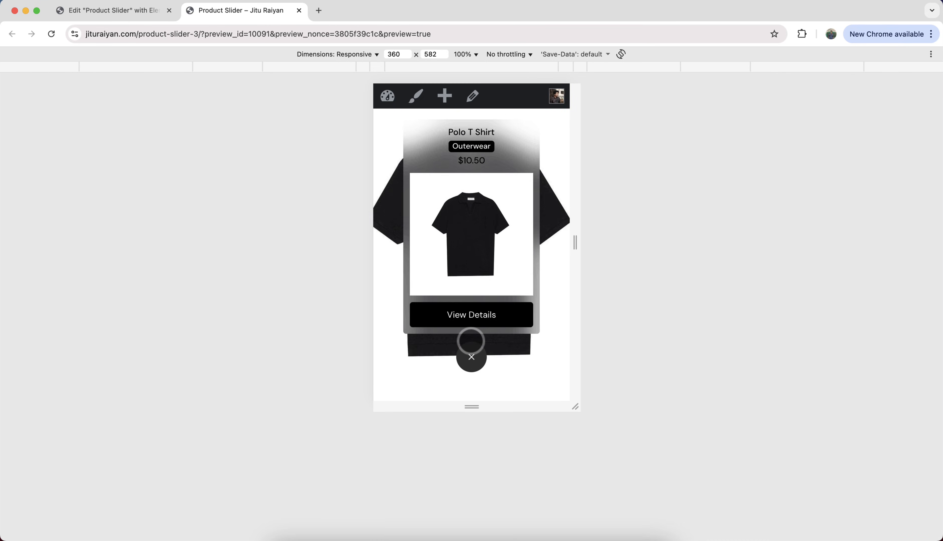
click(471, 356)
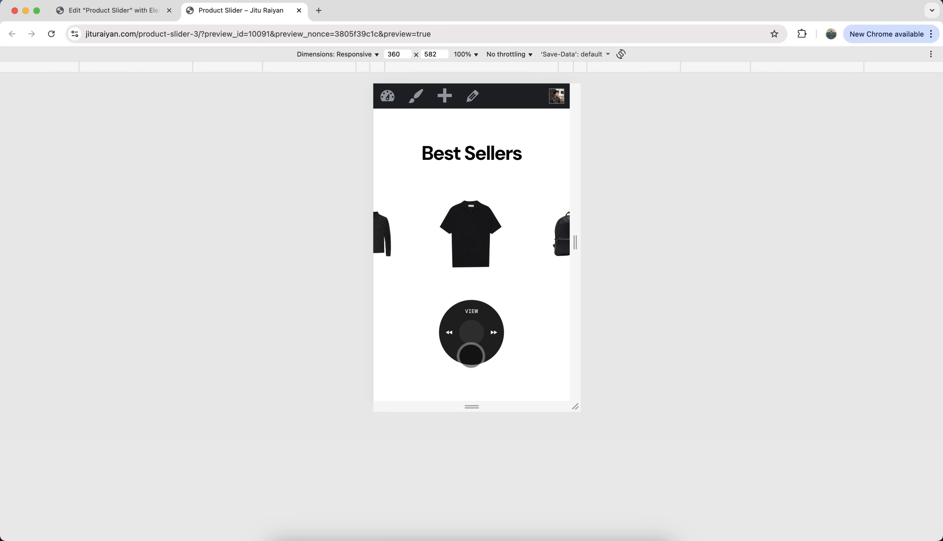